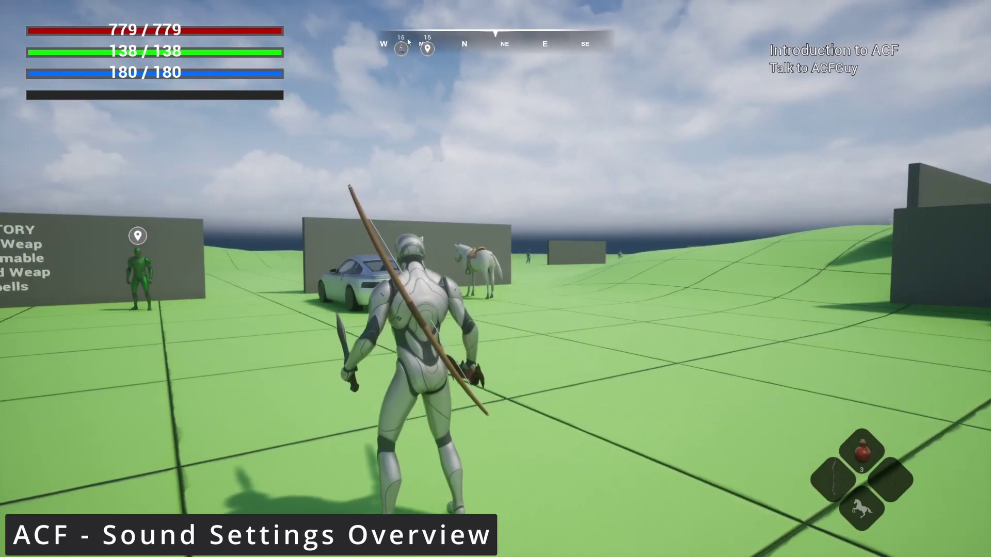
- Equip the Automatic Rifle from the in-game inventory
key("i")
left_click(655, 177)
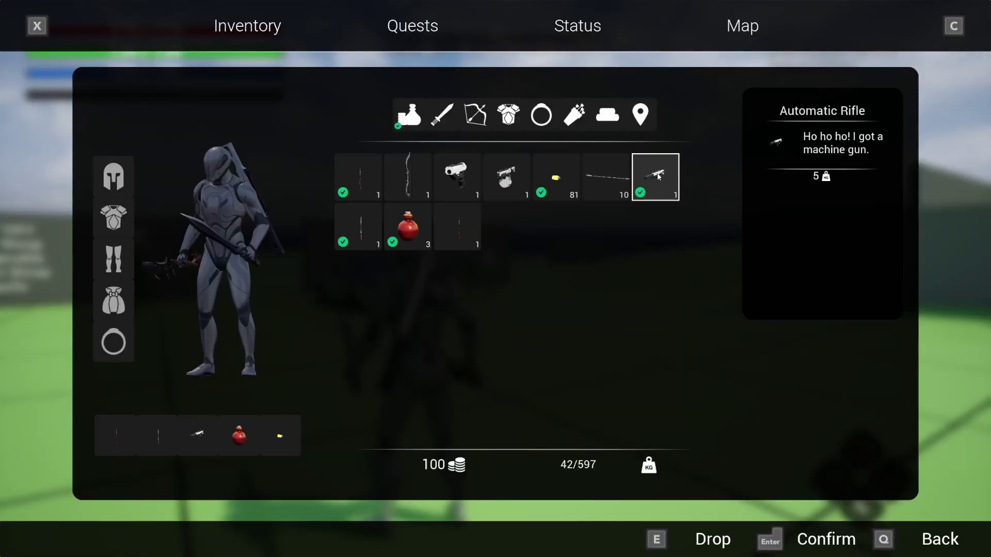
key("i")
- Run forward, fire the rifle, strafe right past the horse, then stop the play session
key("w")
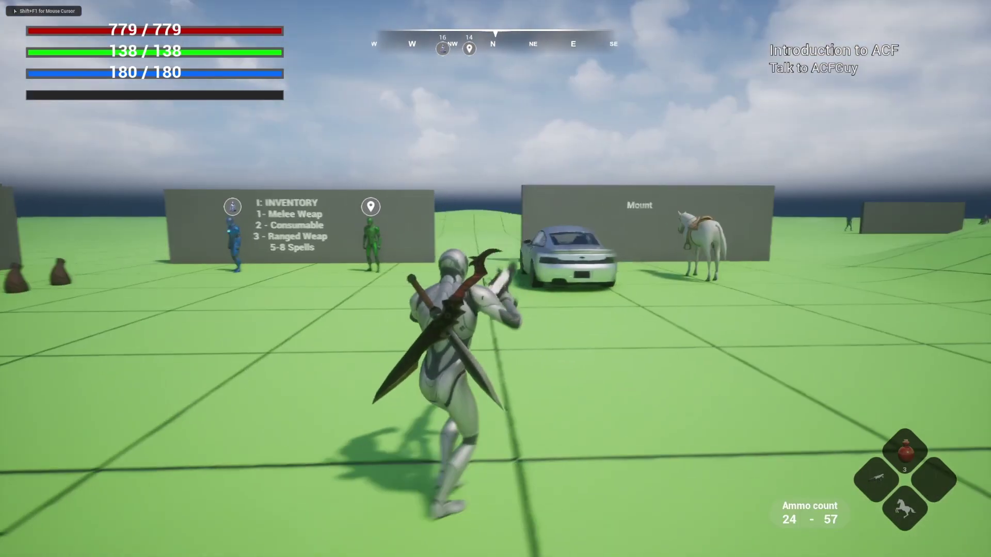
left_click(495, 278)
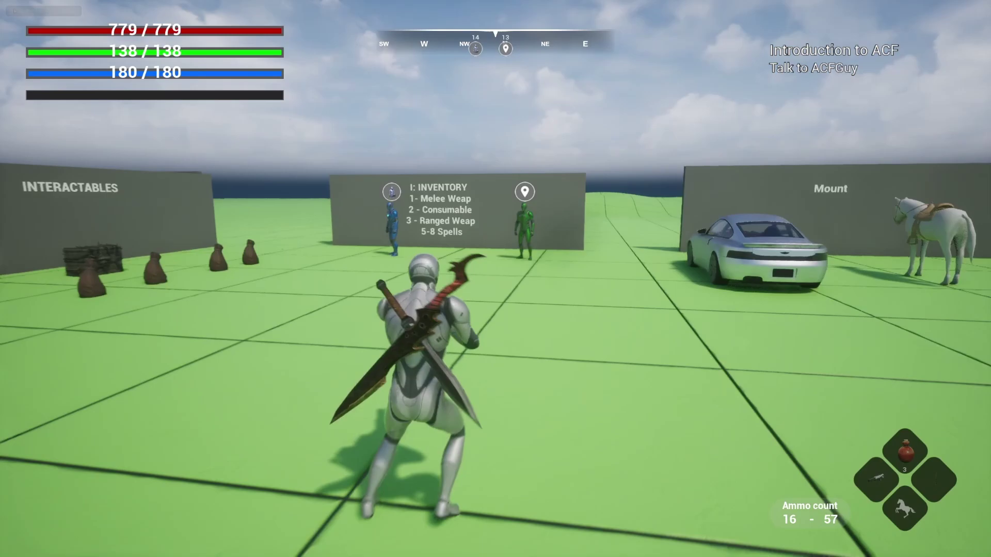
key("d")
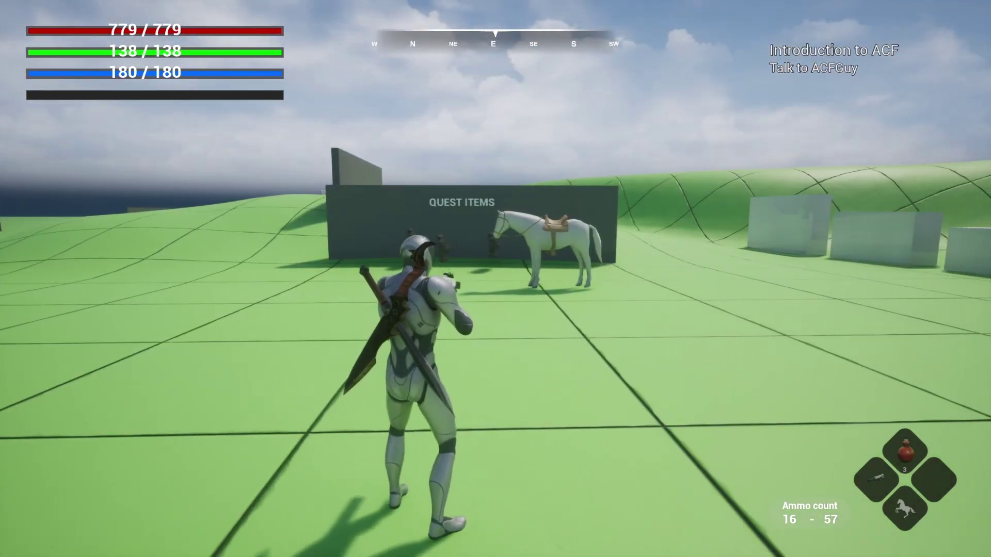
key("d")
key("Escape")
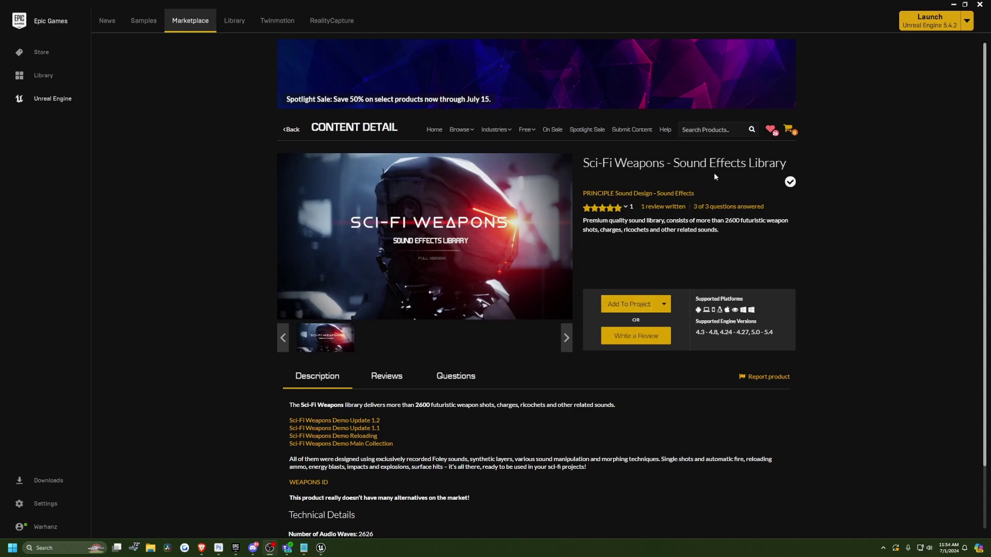
- Add the Sci-Fi Weapons - Sound Effects Library to a project from its Marketplace page
left_click(625, 301)
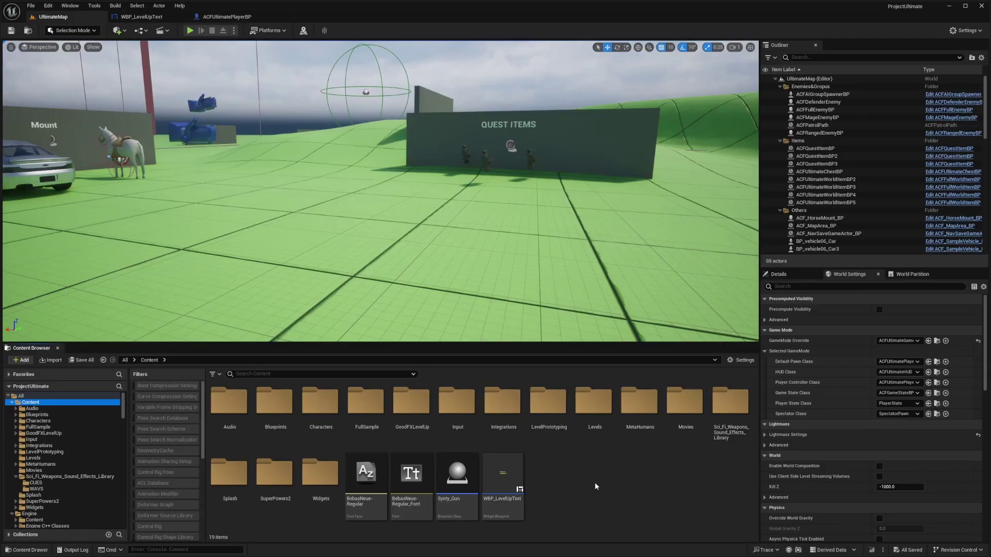
- Create an Audio > Sound Cue asset named Example_SoundCue in the Content folder
right_click(563, 478)
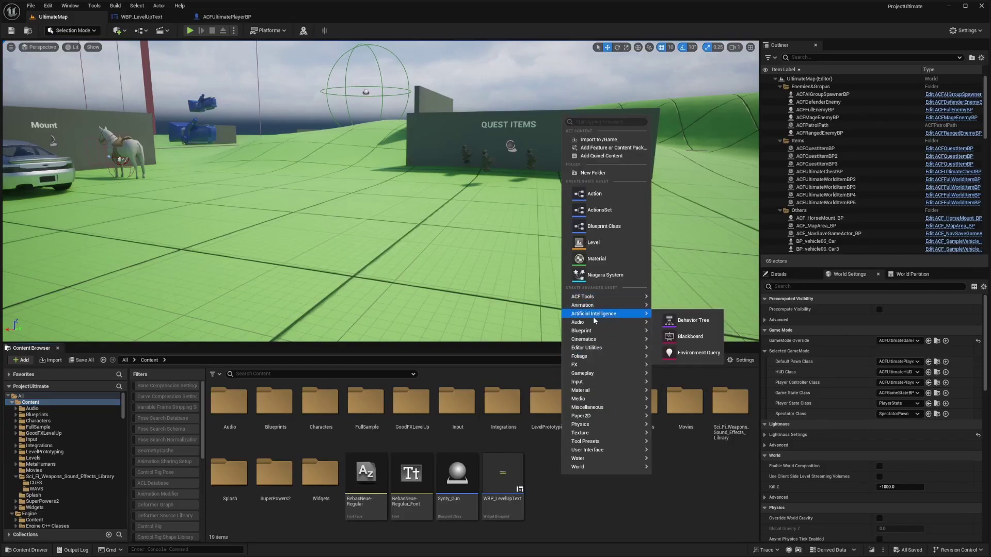
mouse_move(609, 322)
left_click(690, 387)
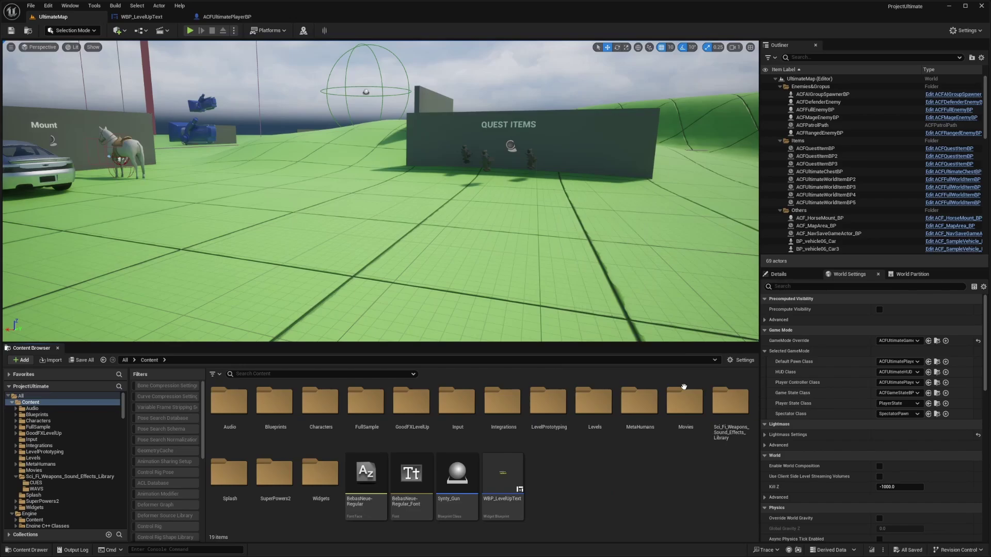
type("Example")
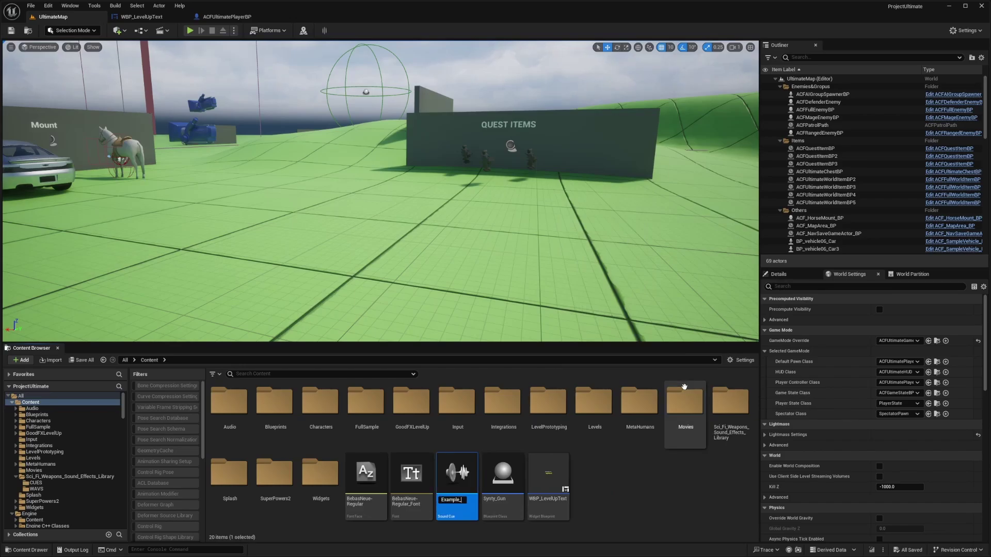
type("_SoundCue")
key("Return")
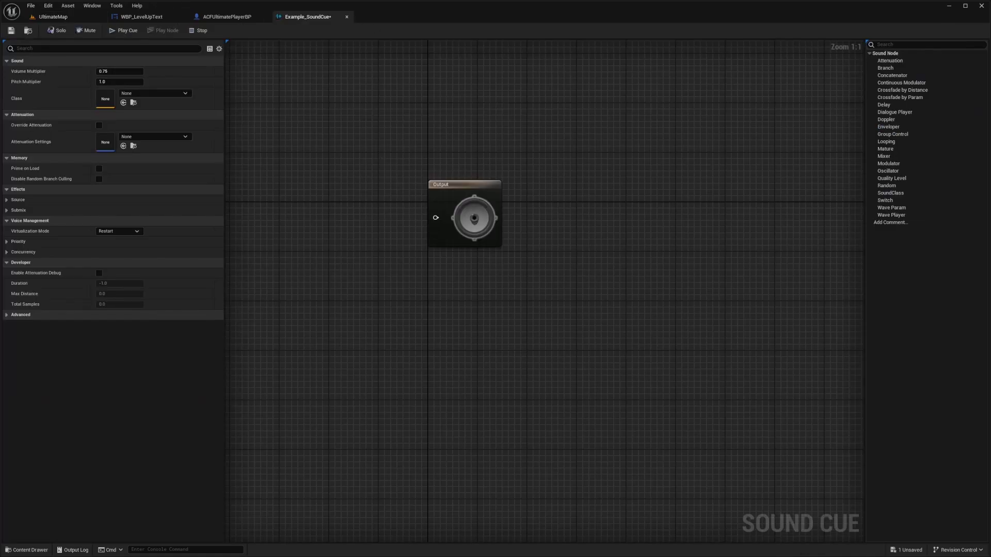
- Search the Content Browser for the melee whoosh waves and drag all four into Example_SoundCue
right_click_drag(455, 174, 495, 181)
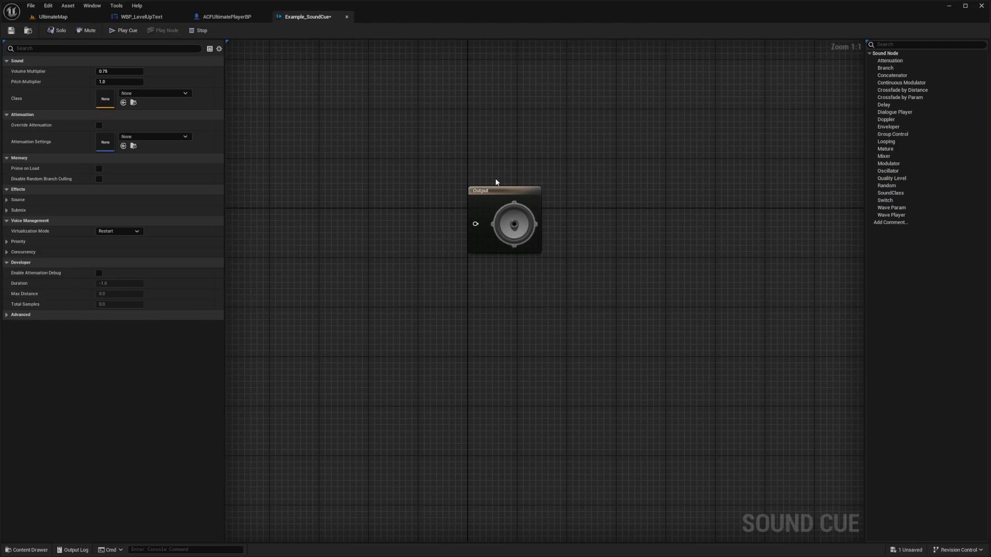
left_click(50, 17)
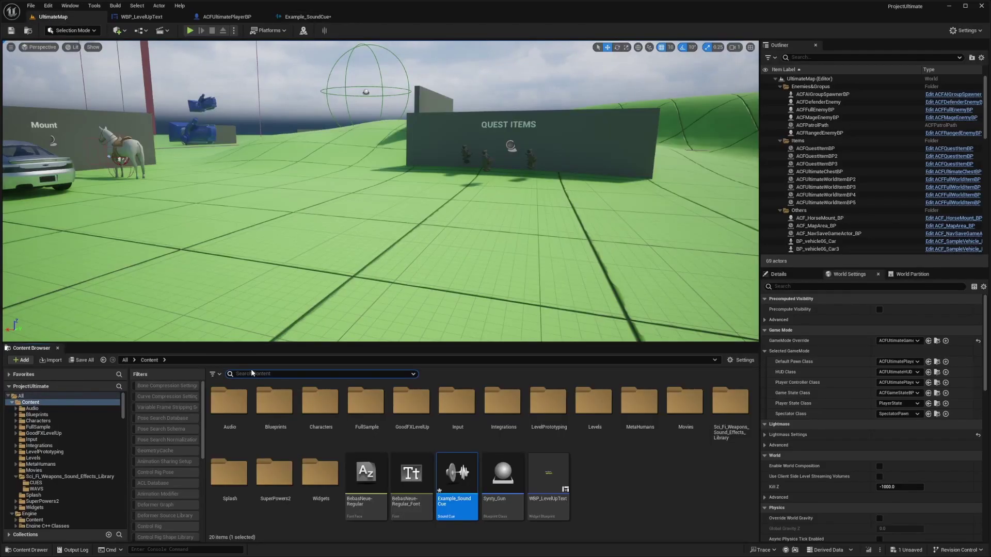
type("meleeshoo")
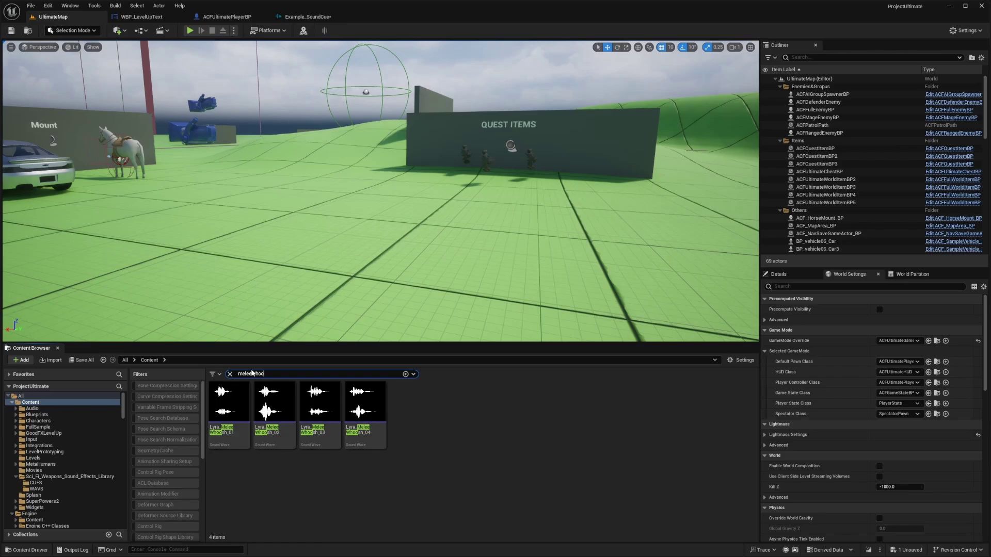
left_click(229, 410)
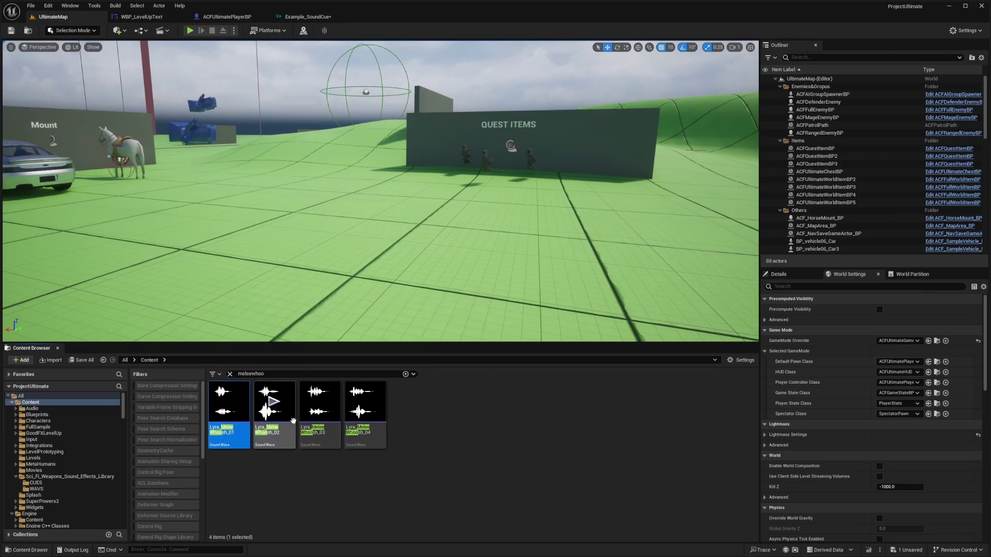
left_click(371, 432, "shift")
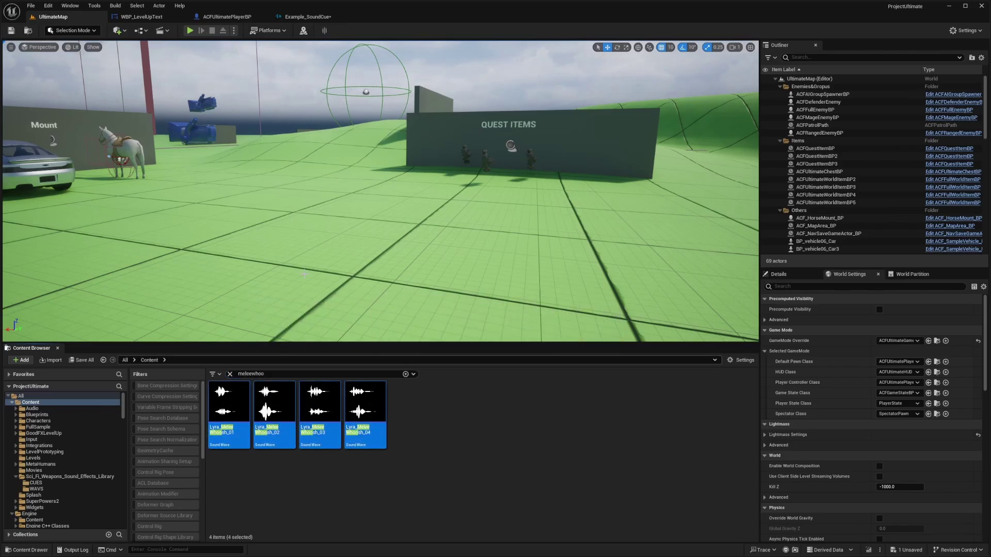
left_click_drag(274, 413, 271, 161)
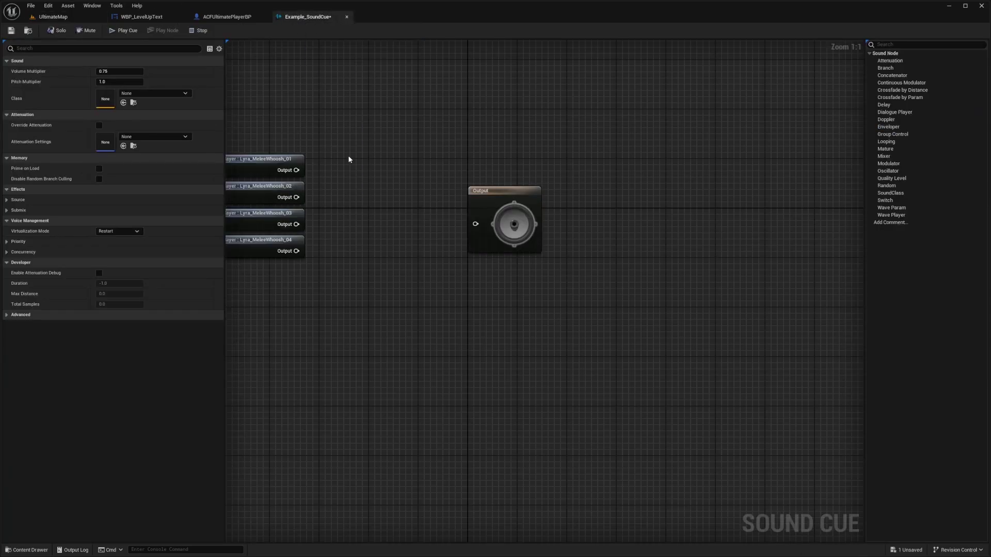
- Add a four-input Random node, wire all four whoosh players into it, and shift them left
right_click(414, 188)
type("ran")
key("Return")
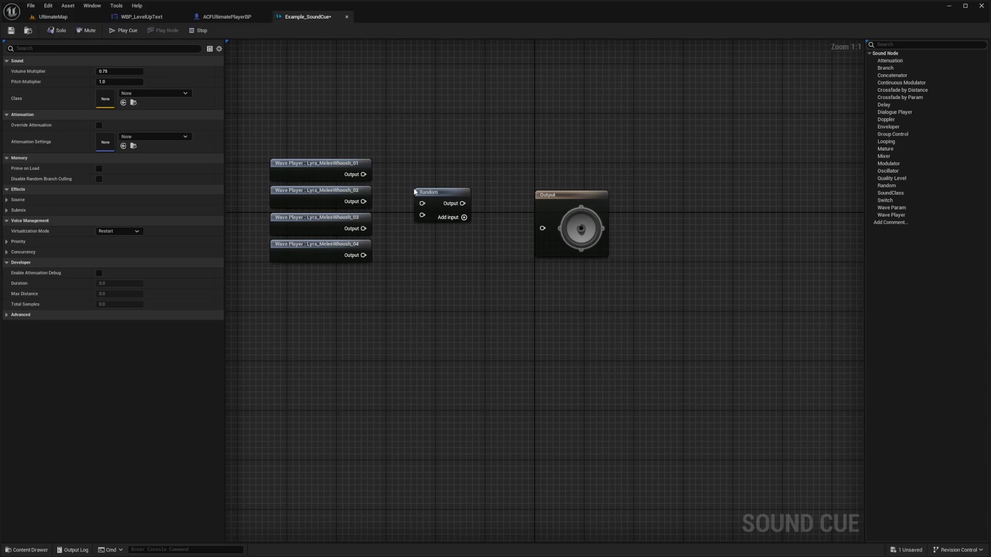
left_click(454, 222)
left_click(454, 222)
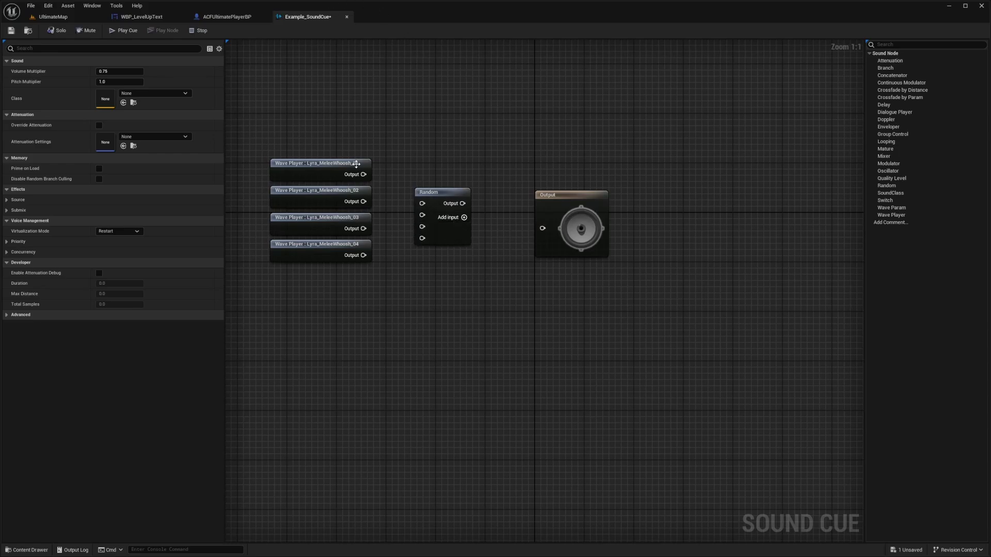
left_click_drag(364, 174, 421, 216)
left_click_drag(349, 227, 422, 228)
left_click_drag(422, 229, 422, 228)
left_click_drag(491, 142, 299, 290)
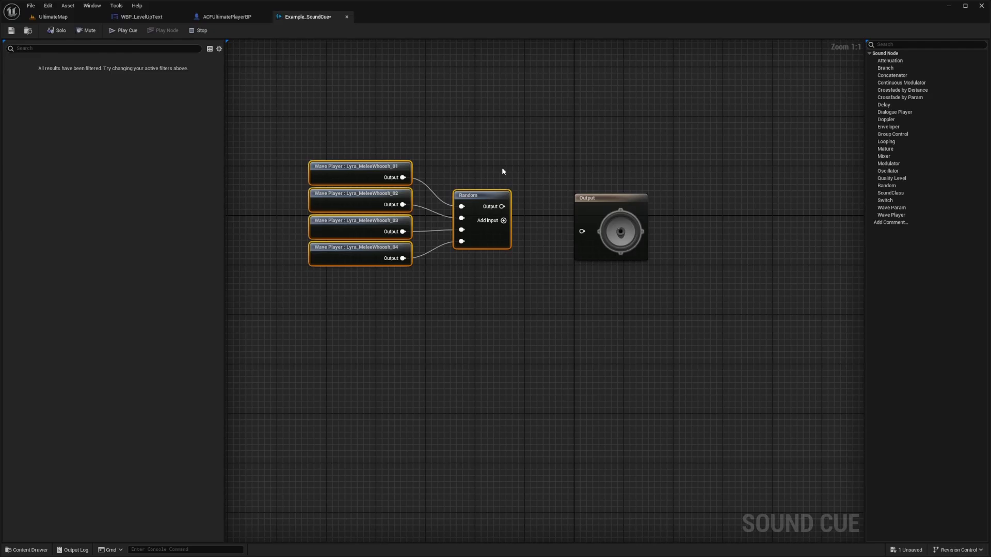
left_click_drag(491, 201, 462, 201)
left_click(557, 217)
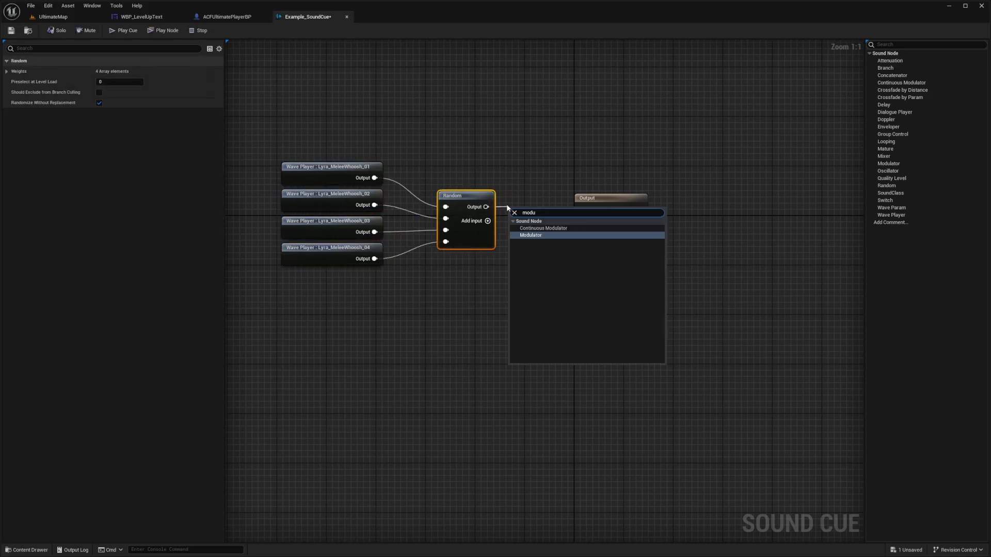
- Route Random through a Modulator into Output, setting the Modulator's Volume Min to 0.6
key("Return")
left_click_drag(551, 223, 584, 232)
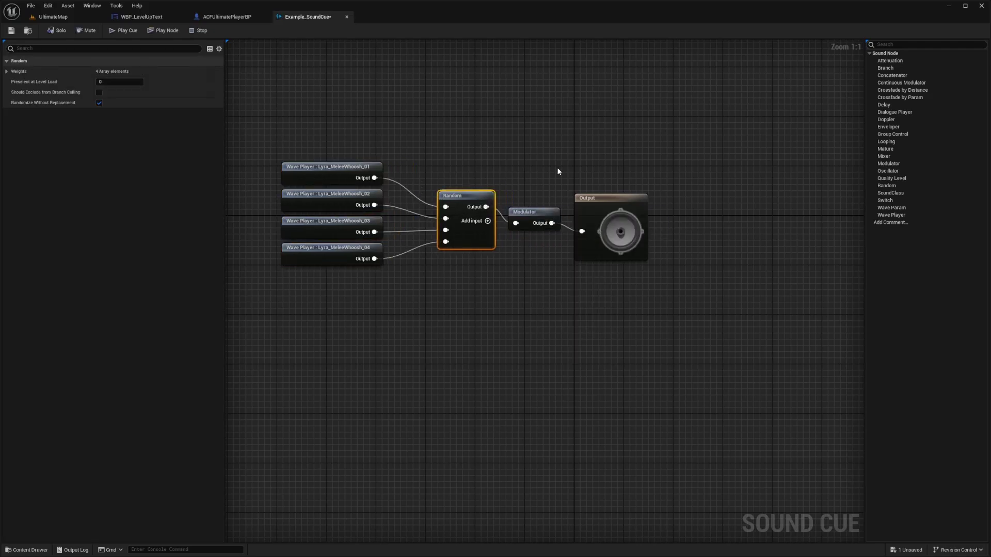
left_click(534, 213)
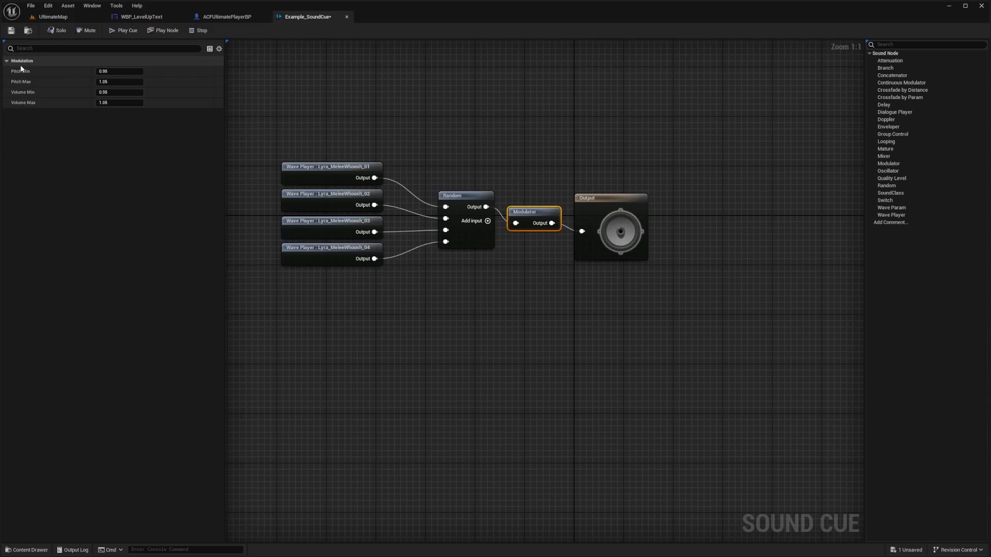
left_click(103, 93)
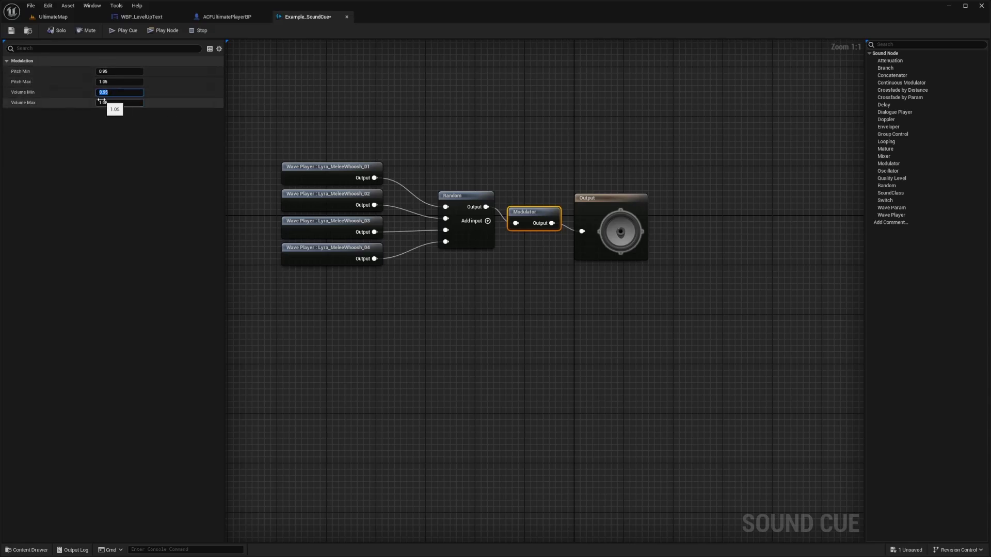
type(".3")
key("Tab")
type(".5")
key("Return")
left_click(121, 93)
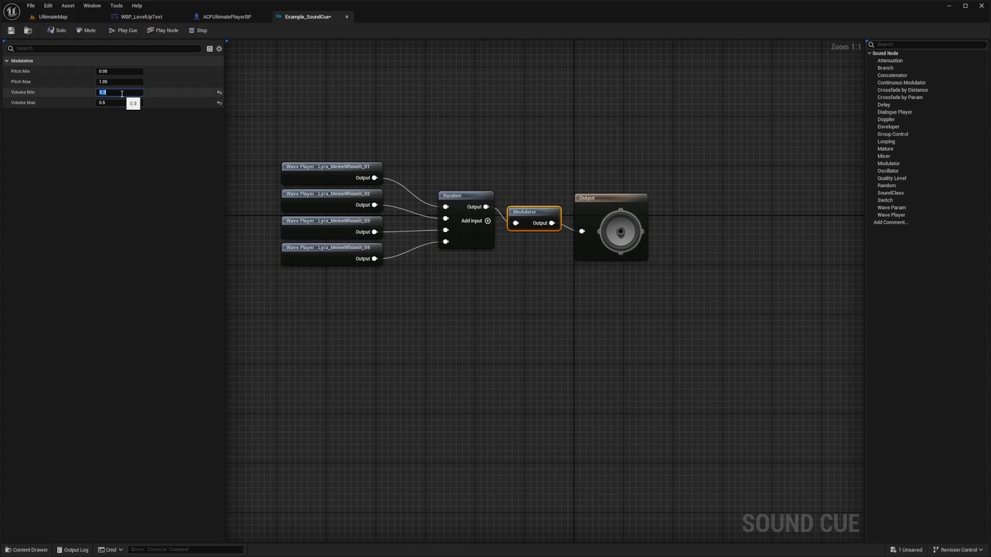
type(".6")
key("Tab")
- Inspect the Sound Cue's Attenuation Settings choices without assigning one
left_click(281, 96)
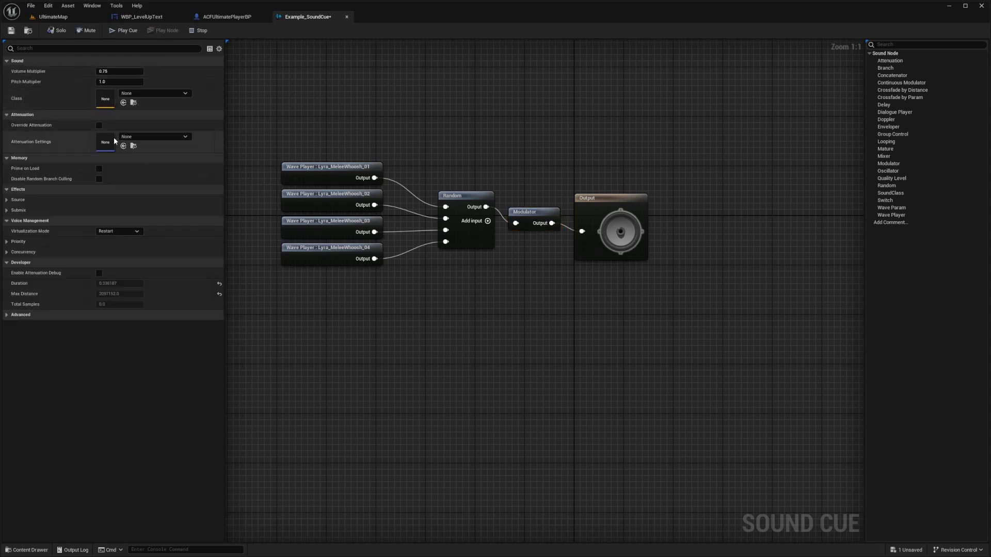
left_click(133, 138)
left_click(132, 140)
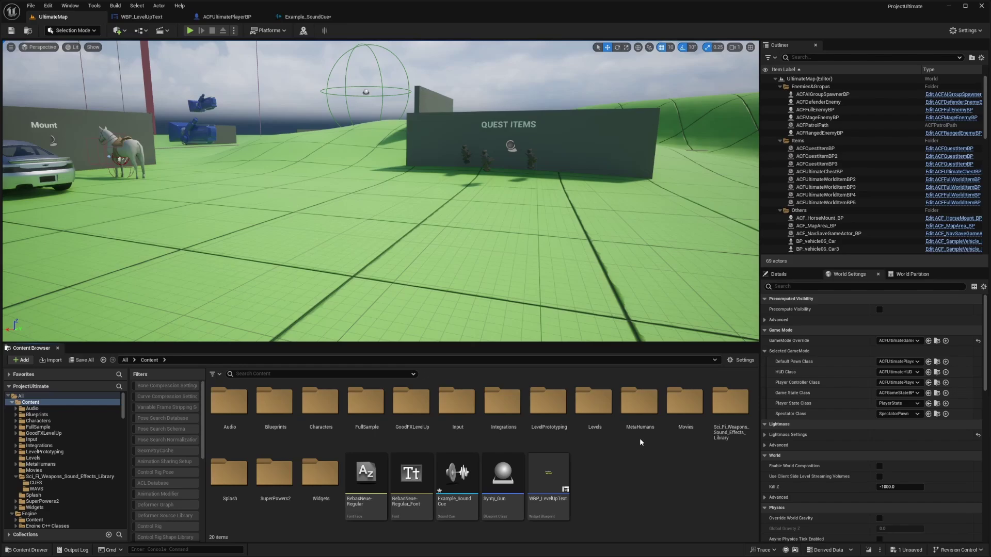
- Create an Audio > Sound Attenuation asset named Example_SA in Content
right_click(629, 472)
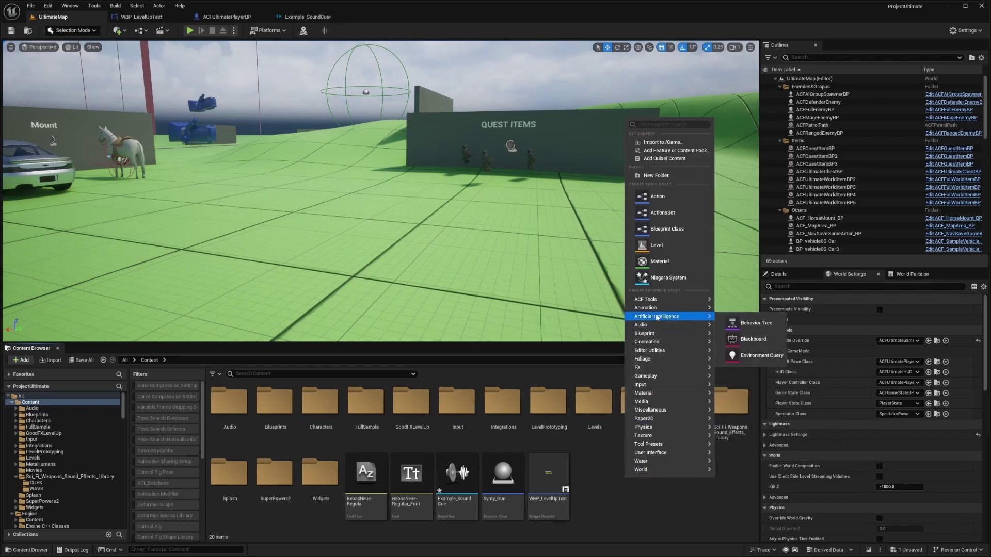
mouse_move(682, 325)
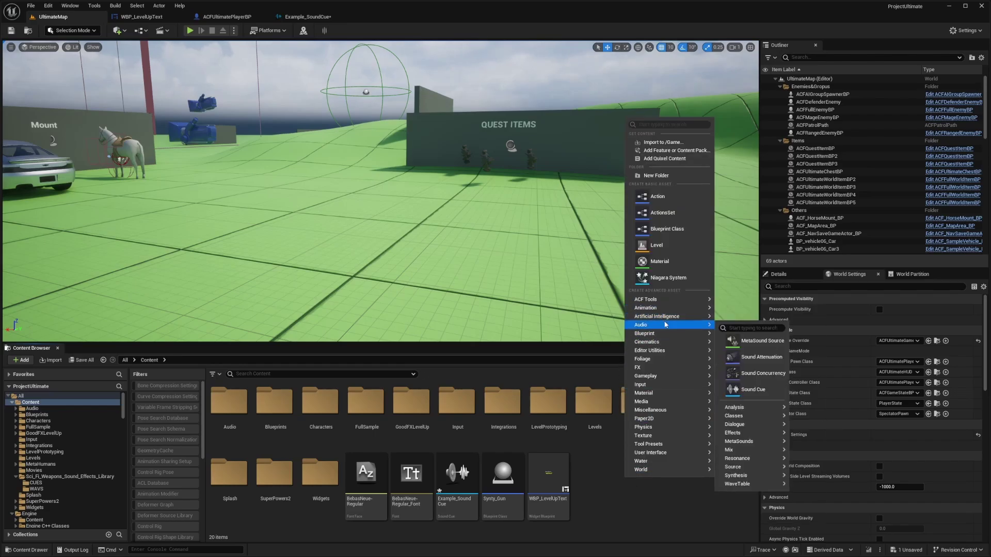
left_click(753, 356)
type("Example_SA")
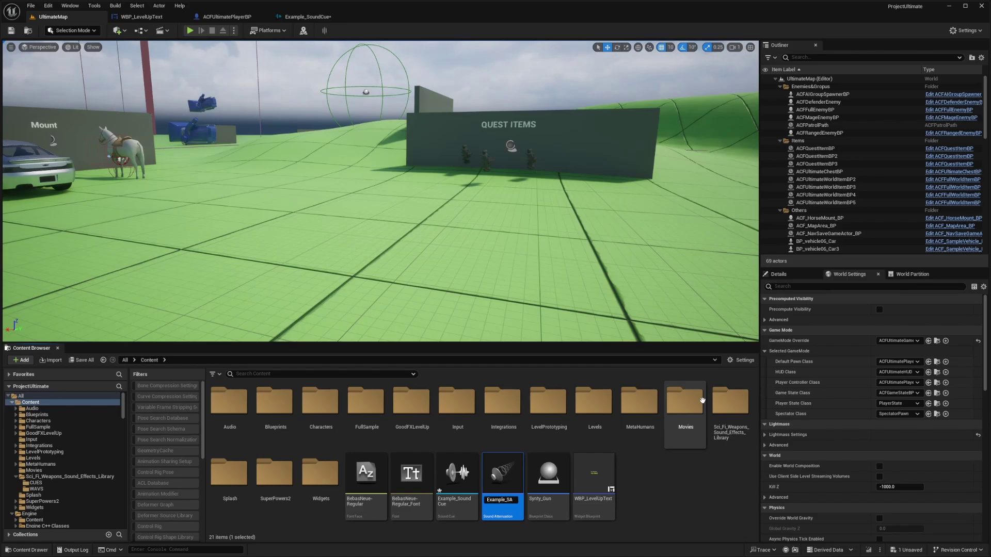
key("Return")
double_click(454, 474)
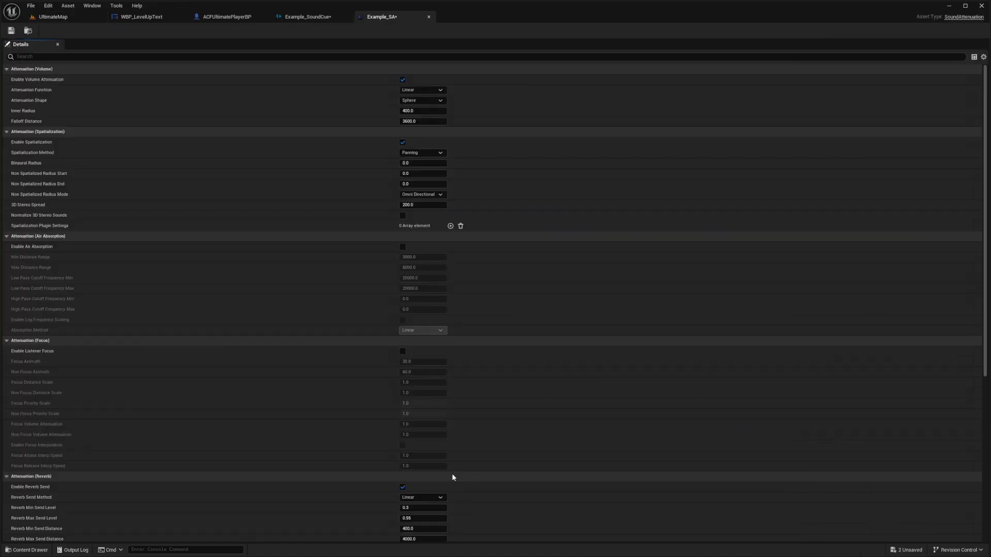
scroll(124, 243, "down", 5)
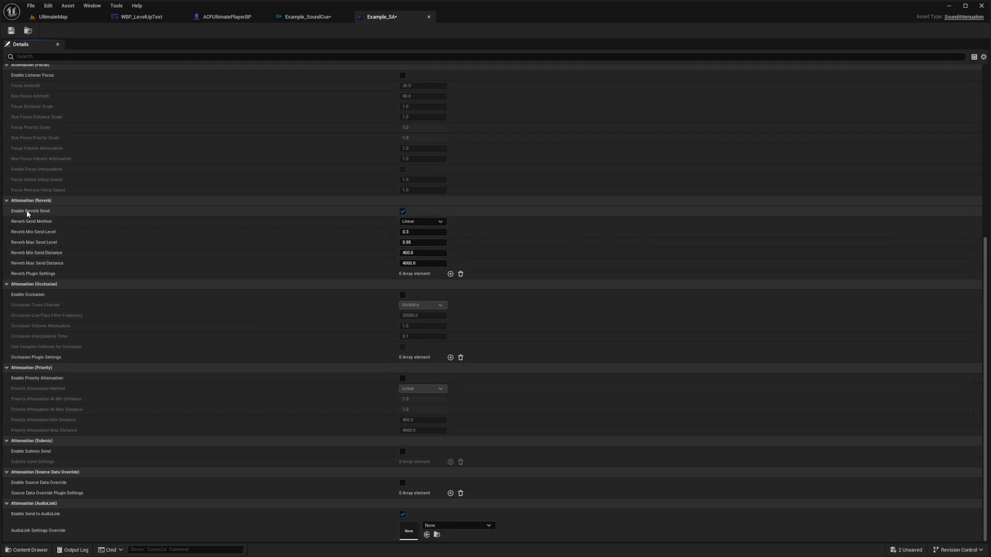
scroll(82, 215, "up", 5)
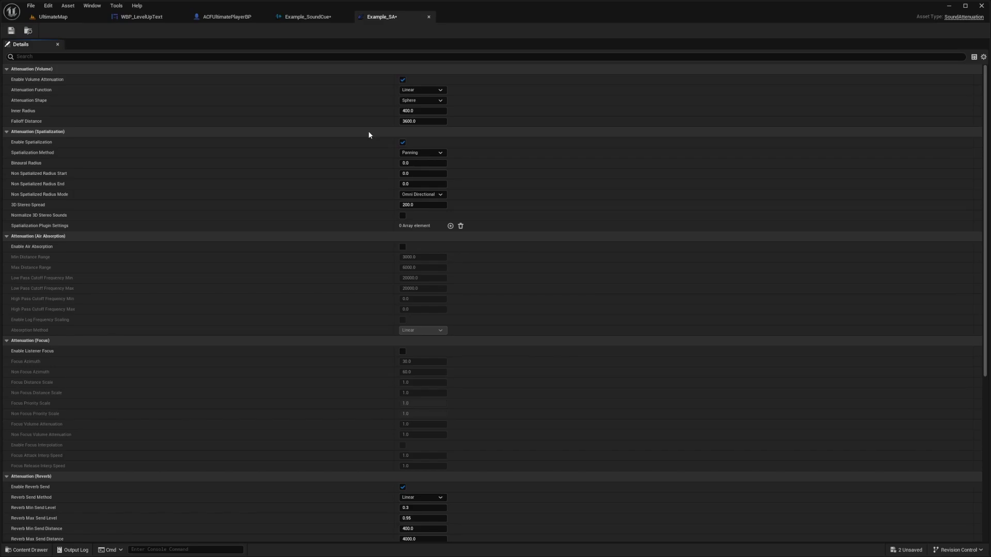
left_click(419, 121)
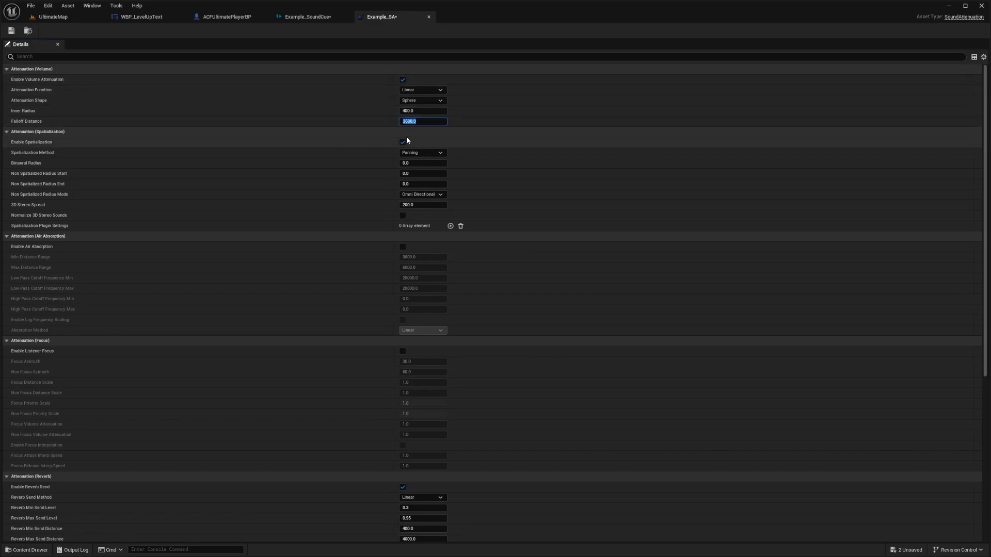
left_click(411, 110)
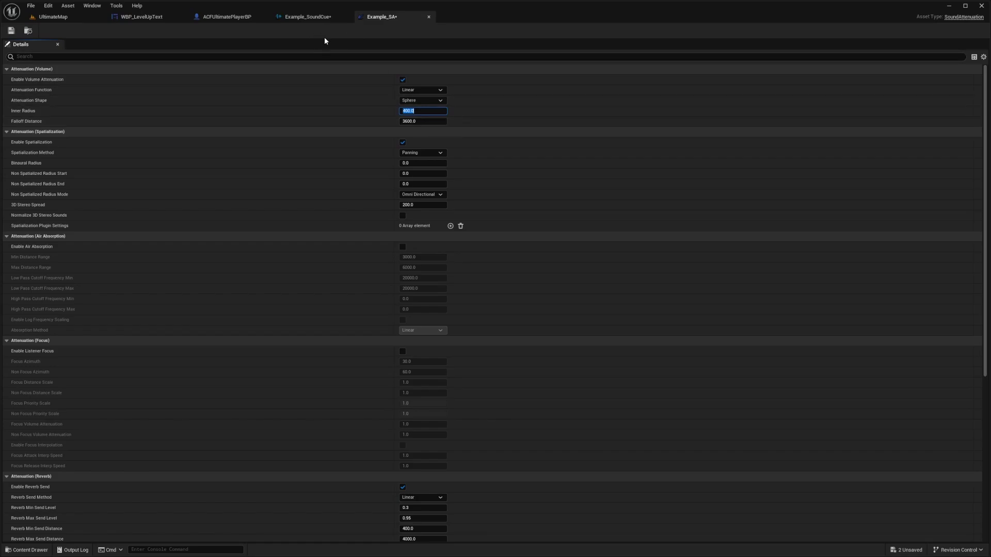
- Assign Example_SA as Example_SoundCue's attenuation settings, leaving the sound class unchanged
left_click(308, 16)
left_click(142, 137)
type("exa")
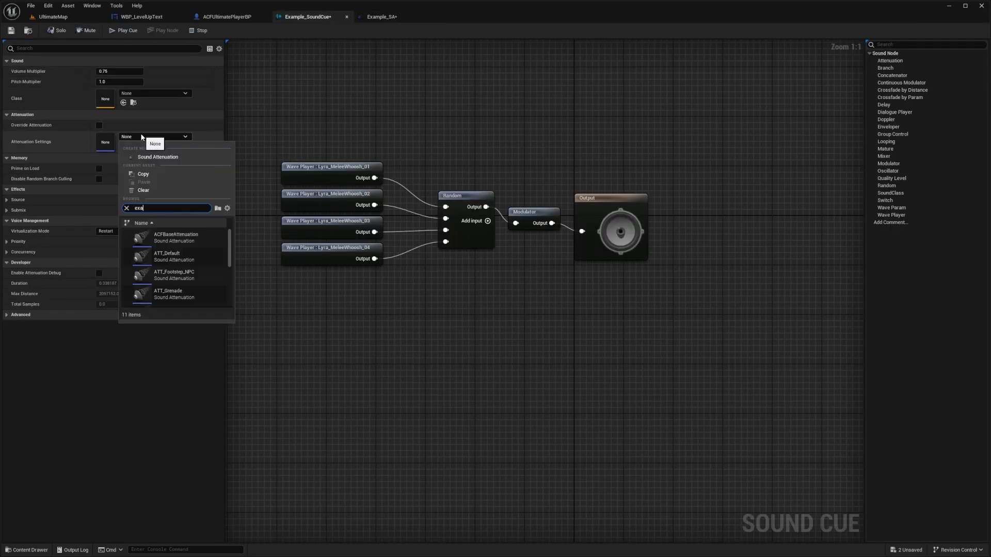
left_click(171, 238)
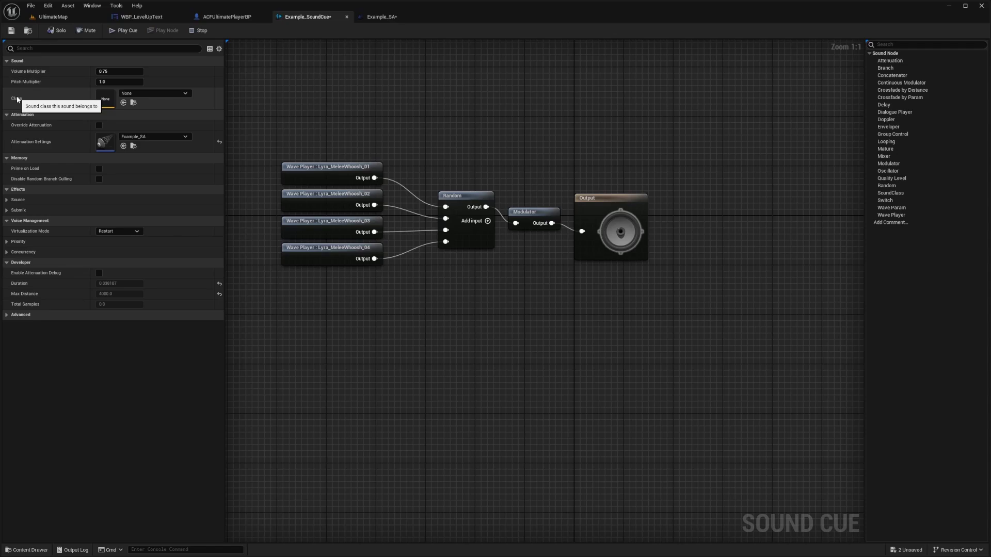
left_click(166, 94)
left_click(155, 94)
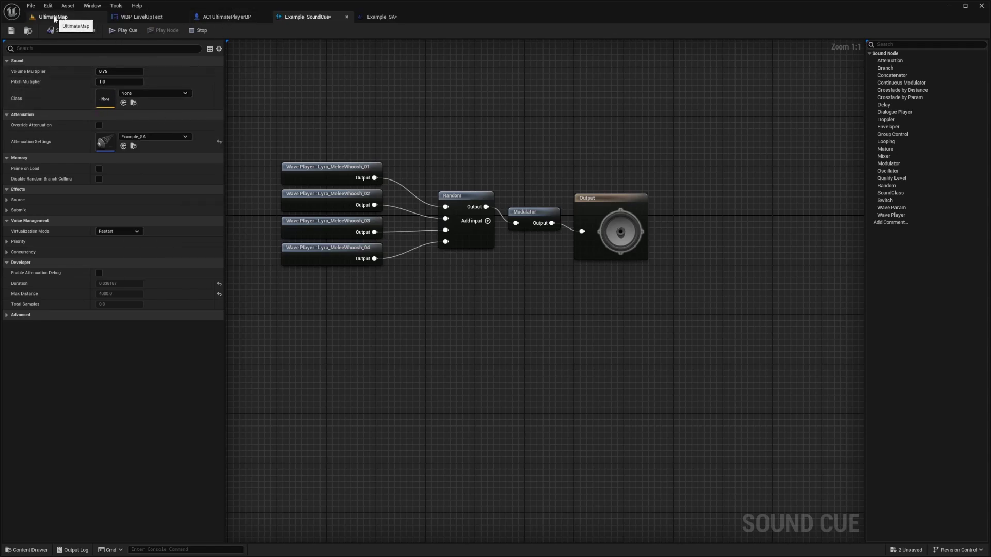
- Create an Audio > Classes > Sound Class named Example_SC and open it
left_click(53, 17)
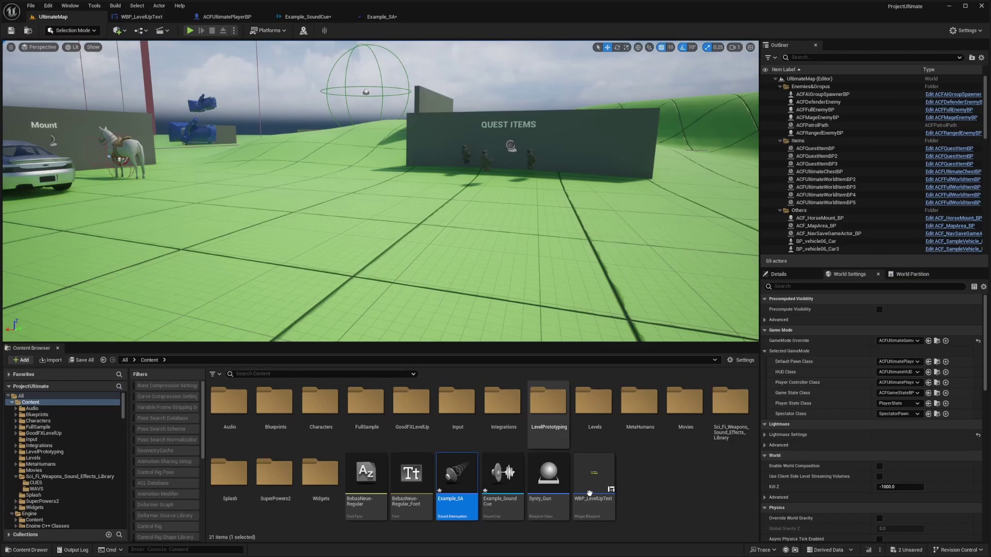
right_click(647, 482)
mouse_move(684, 316)
mouse_move(678, 335)
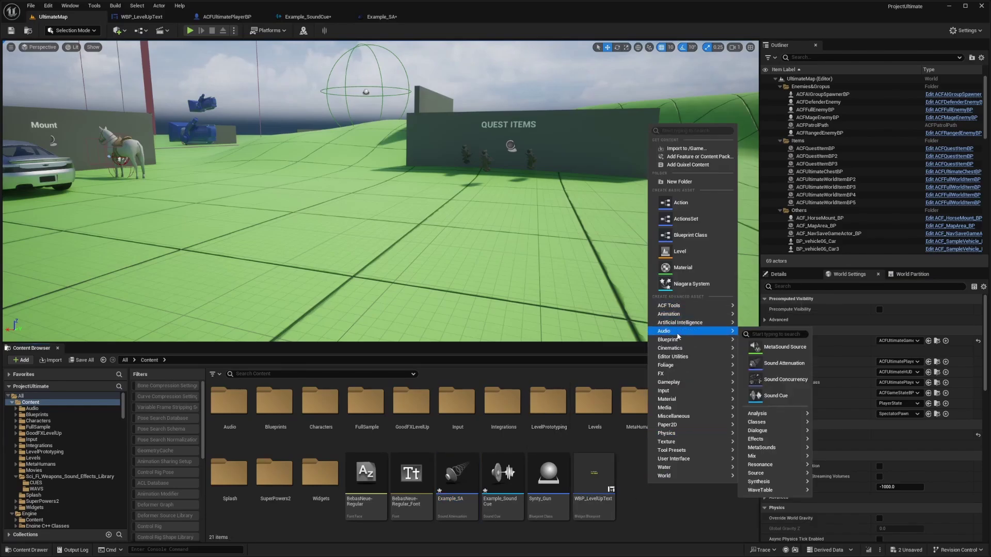
mouse_move(767, 424)
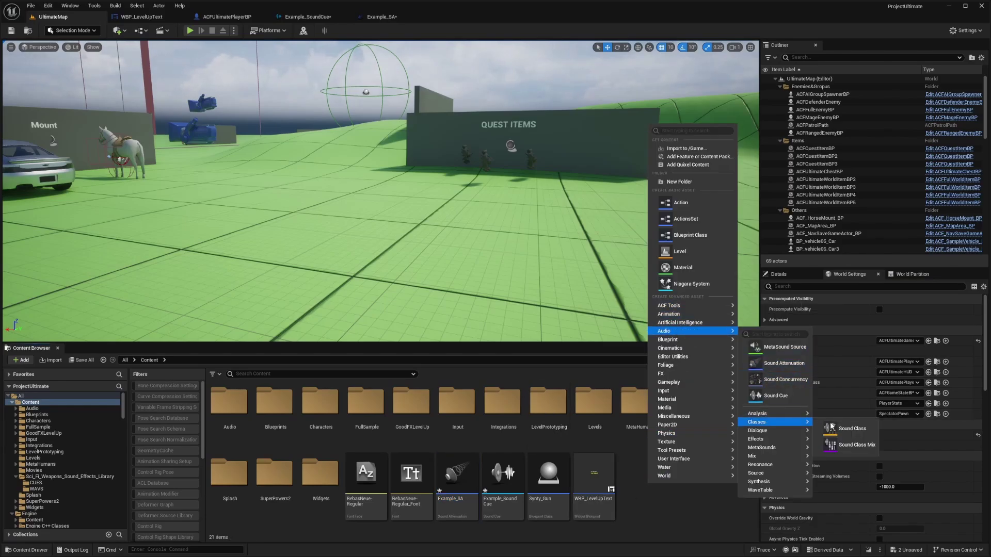
left_click(832, 428)
type("Exa")
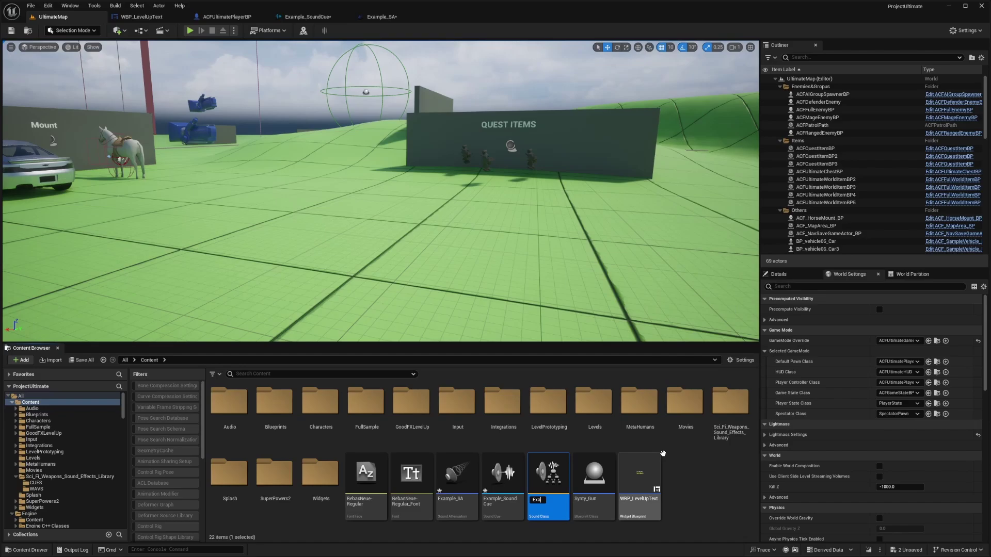
type("mple_SC")
key("Return")
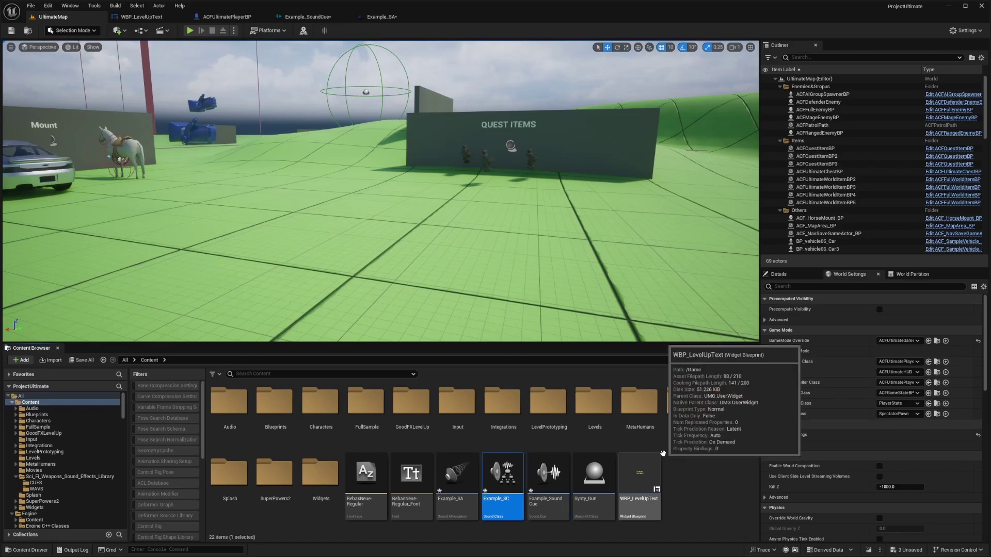
double_click(548, 475)
- Review Example_SC's advanced properties, keeping the output target as Speaker
left_click(20, 226)
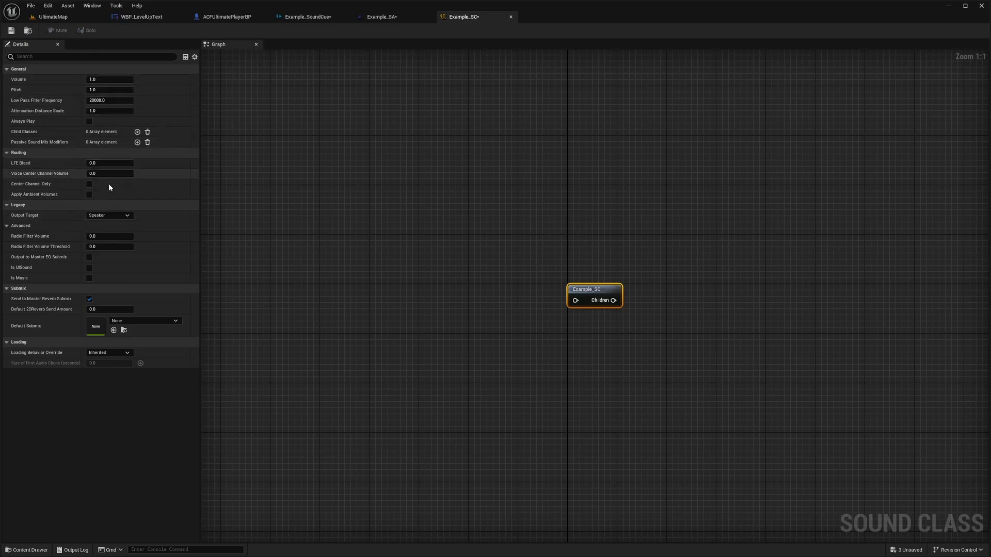
left_click(106, 216)
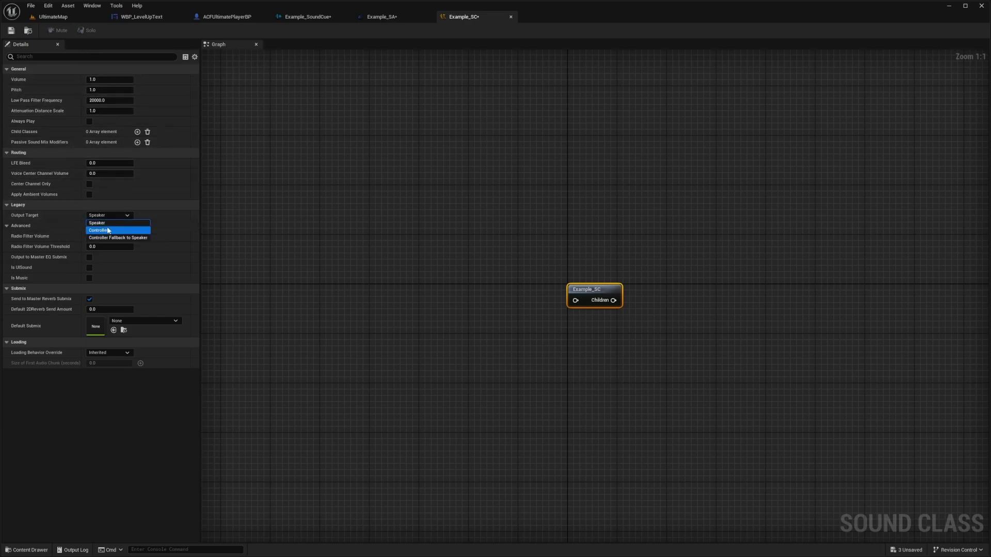
left_click(119, 215)
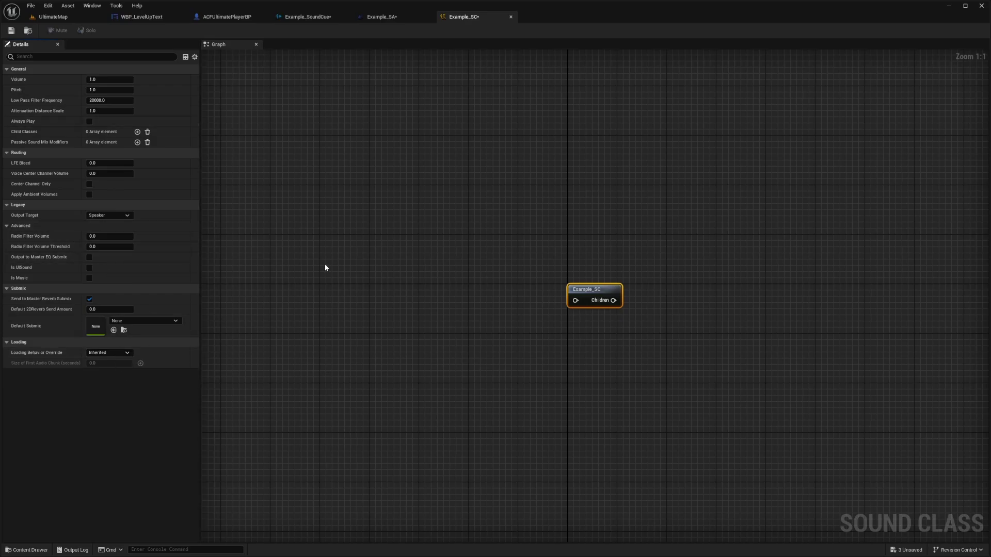
right_click_drag(466, 281, 413, 256)
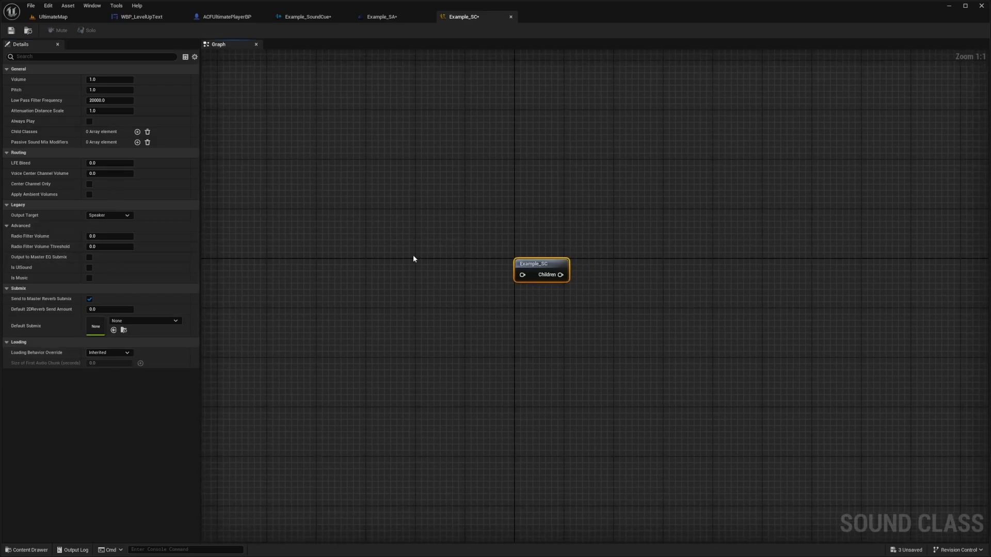
- Add one Passive Sound Mix Modifiers entry, leaving its Sound Mix unassigned
left_click(137, 132)
left_click(126, 143)
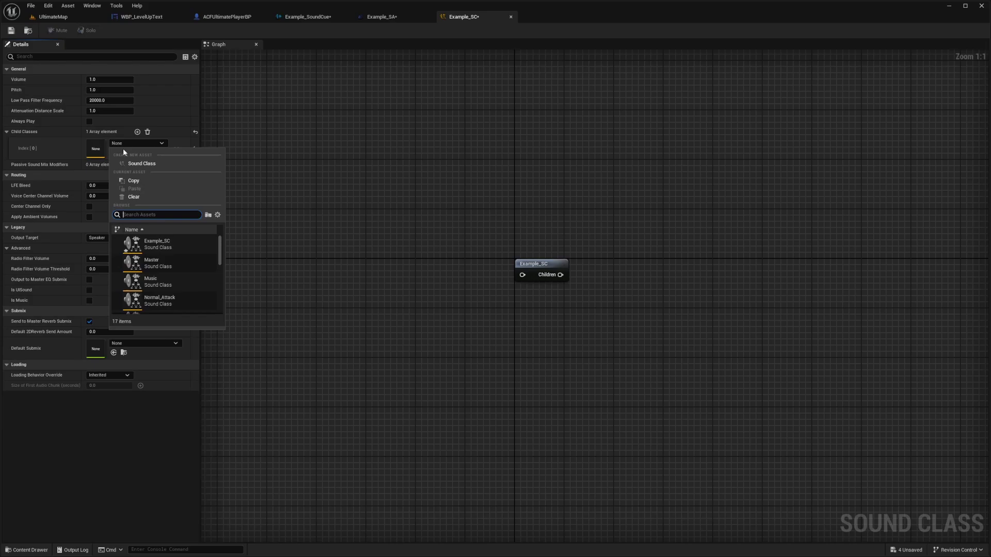
left_click(128, 145)
left_click(148, 132)
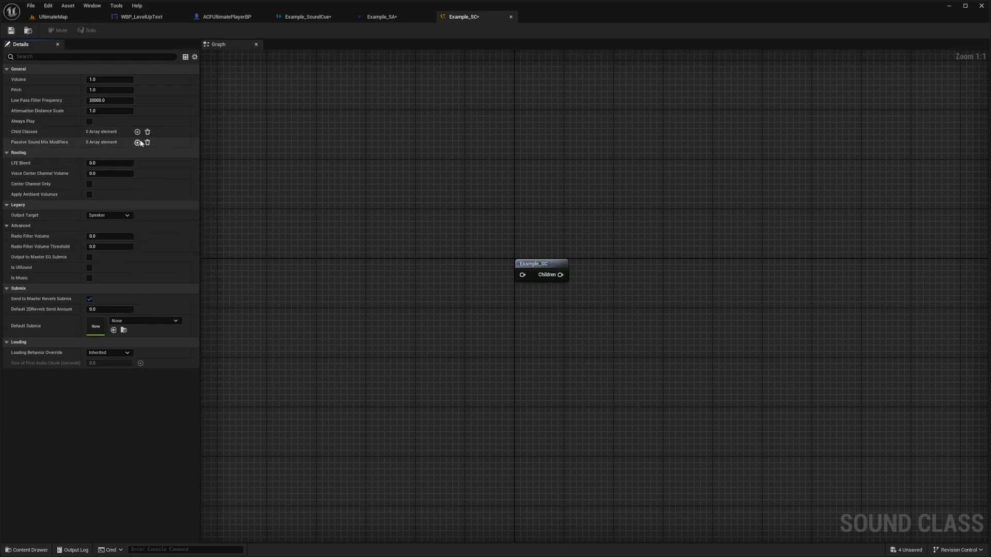
left_click(137, 142)
left_click(52, 150)
left_click(125, 166)
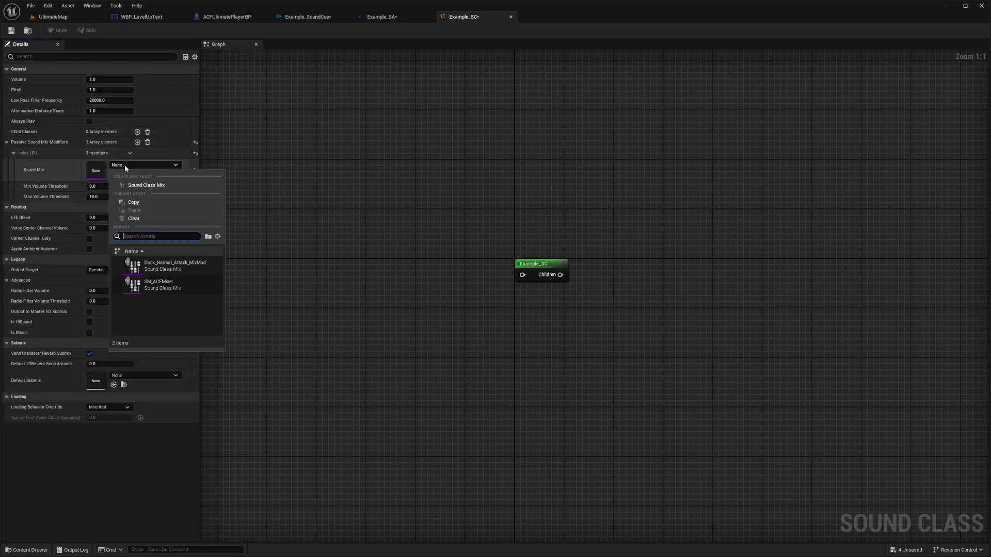
key("Escape")
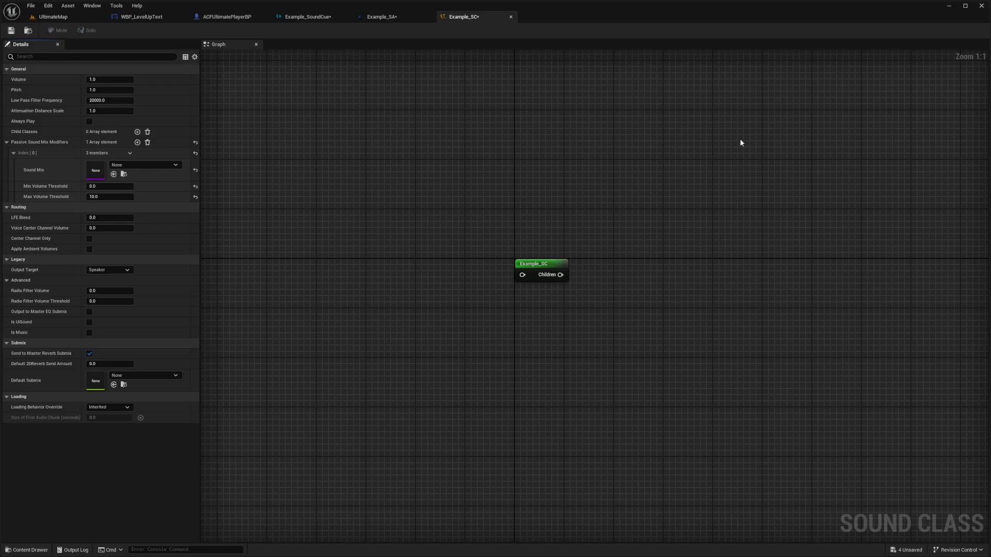
- Create a sound class mix asset named SCM_Example and open it
left_click(53, 16)
right_click(685, 488)
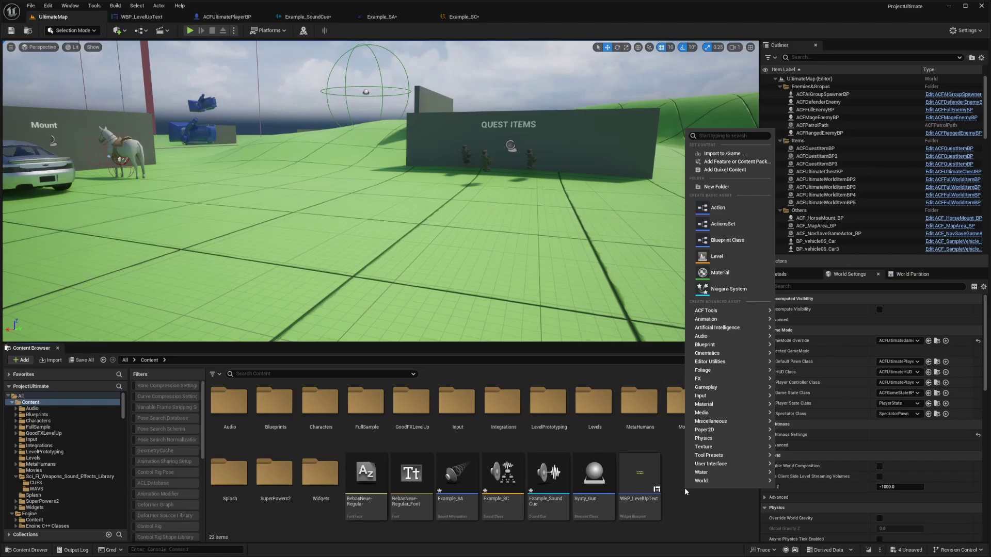
mouse_move(734, 326)
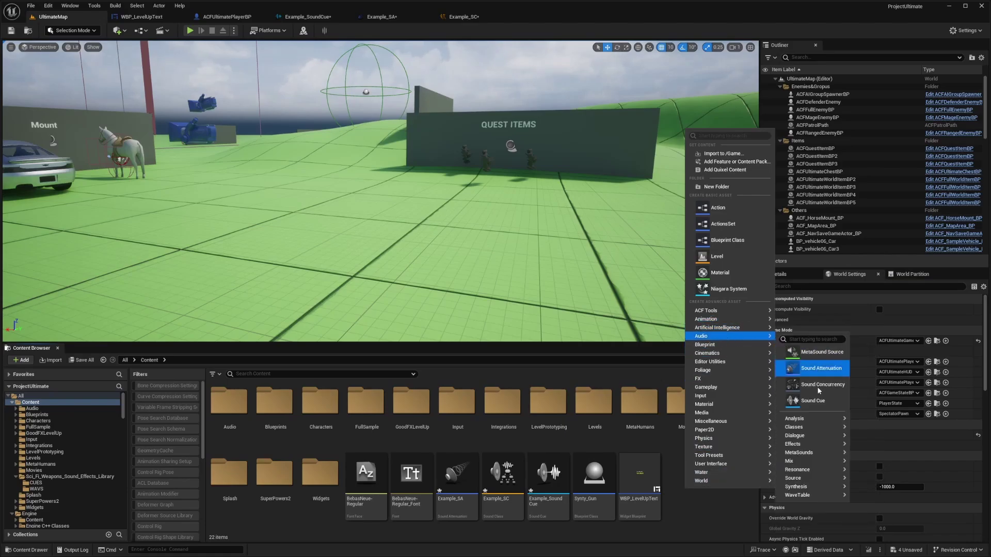
mouse_move(808, 428)
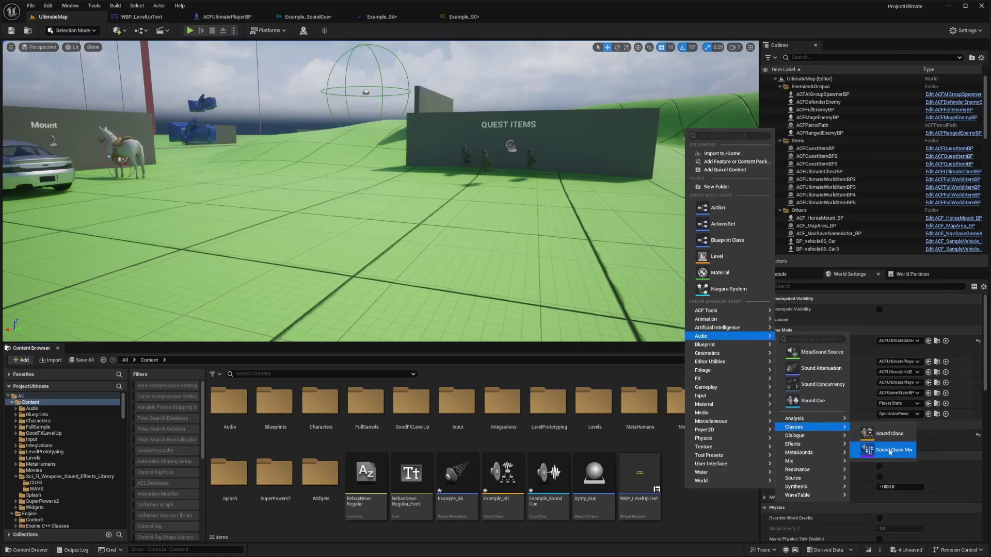
left_click(889, 449)
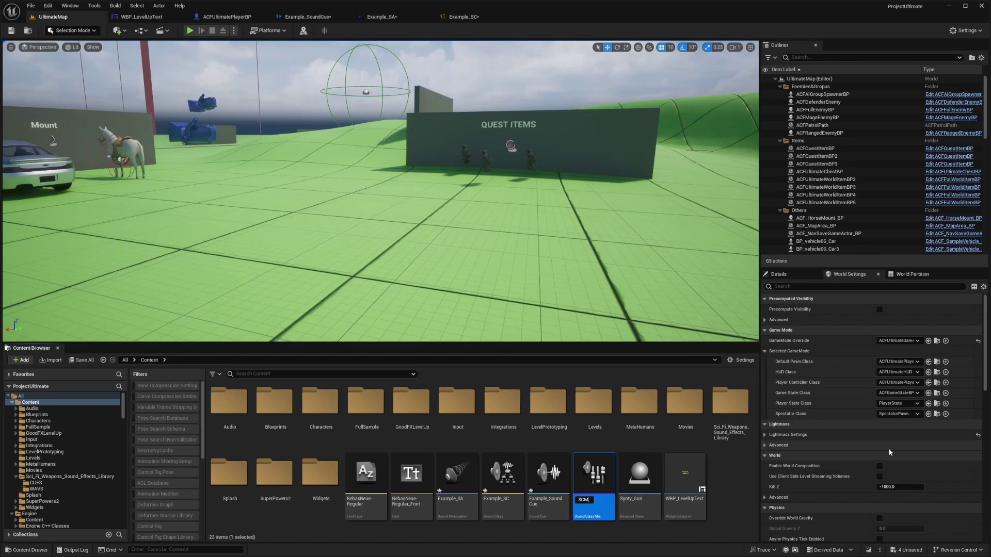
type("SCM_Example")
key("Return")
double_click(593, 472)
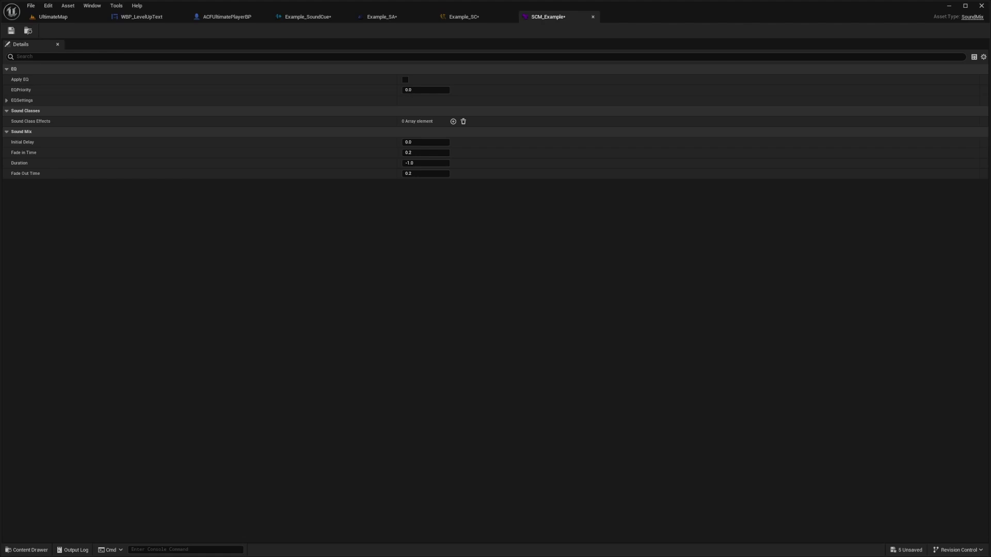
- Add a Sound Class Effects entry targeting Example_SC and save SCM_Example
left_click(453, 122)
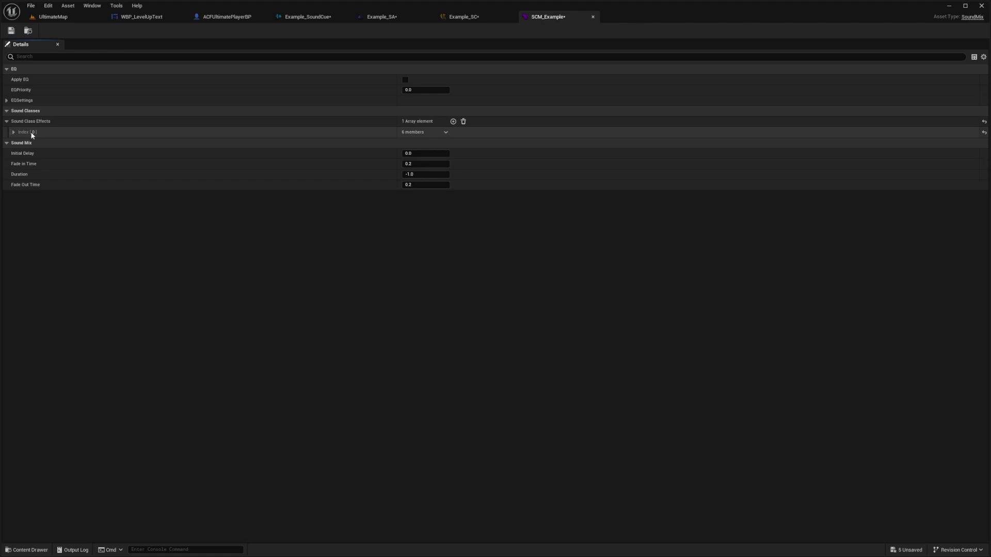
left_click(14, 133)
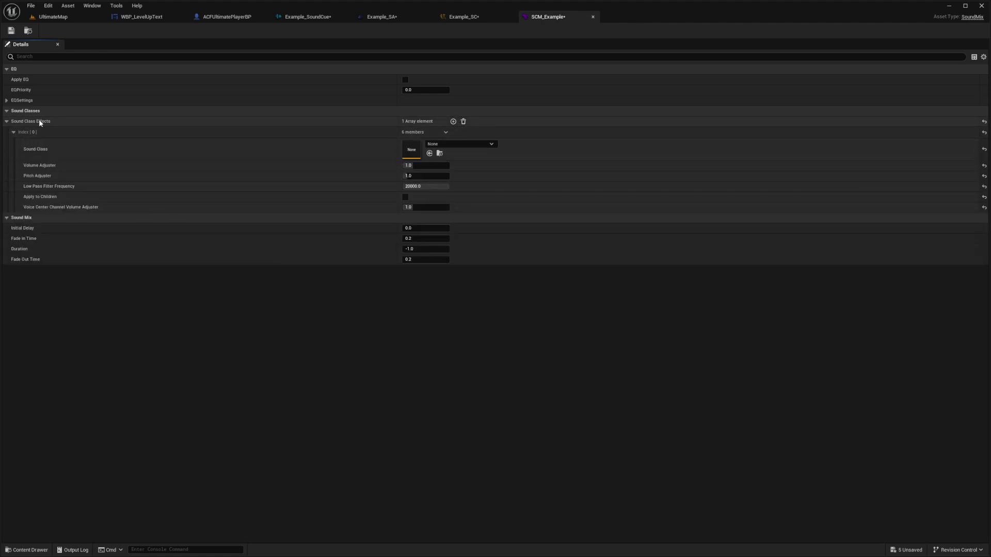
left_click(463, 145)
type("exa")
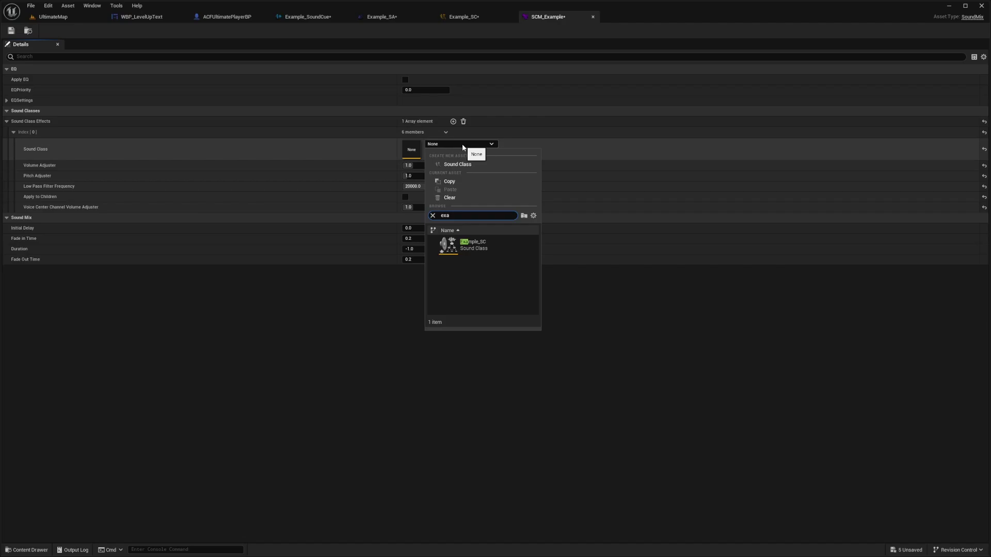
left_click(480, 247)
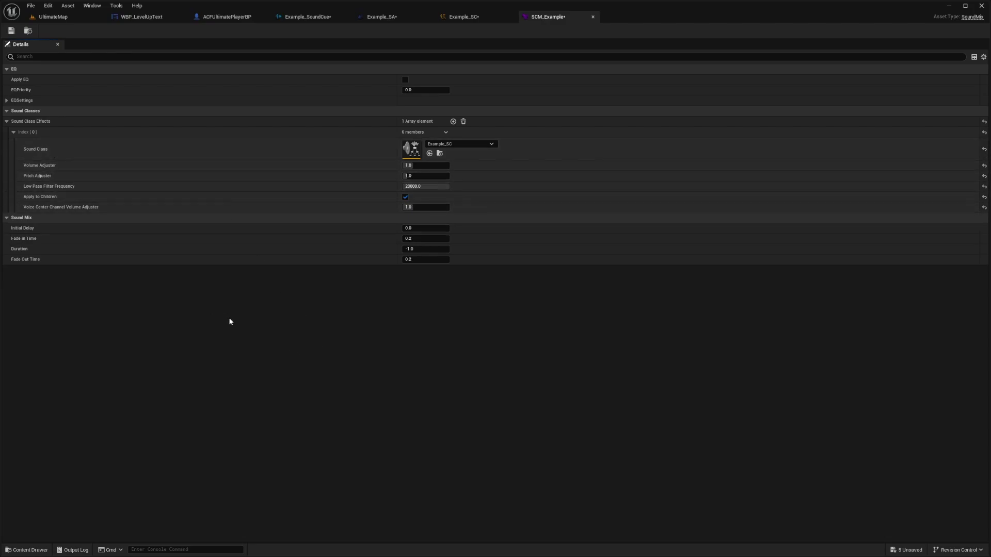
key("ctrl+s")
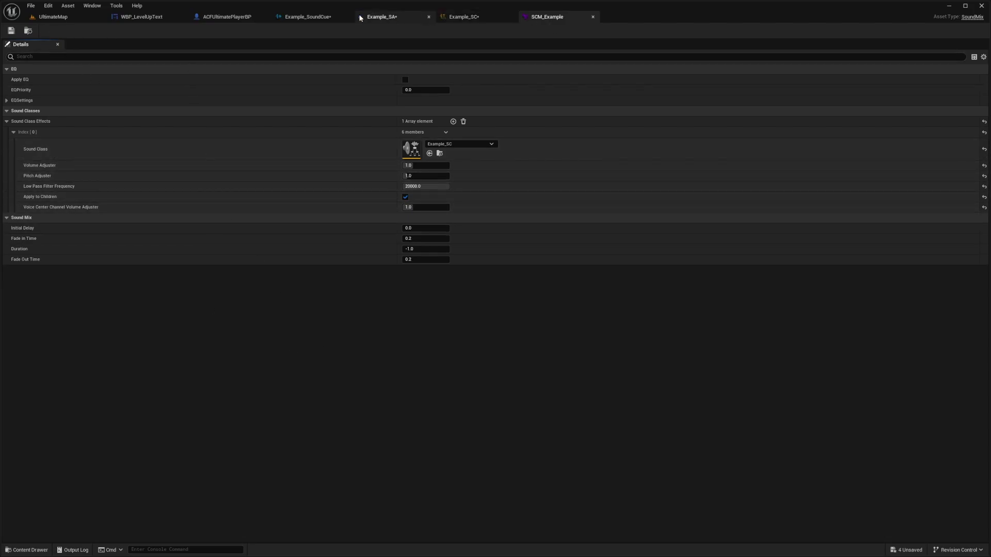
- Find the sword blueprint by searching the Content Browser for 'actsword' and open ACFSwordBP
left_click(227, 16)
left_click(320, 18)
right_click_drag(528, 120, 549, 124)
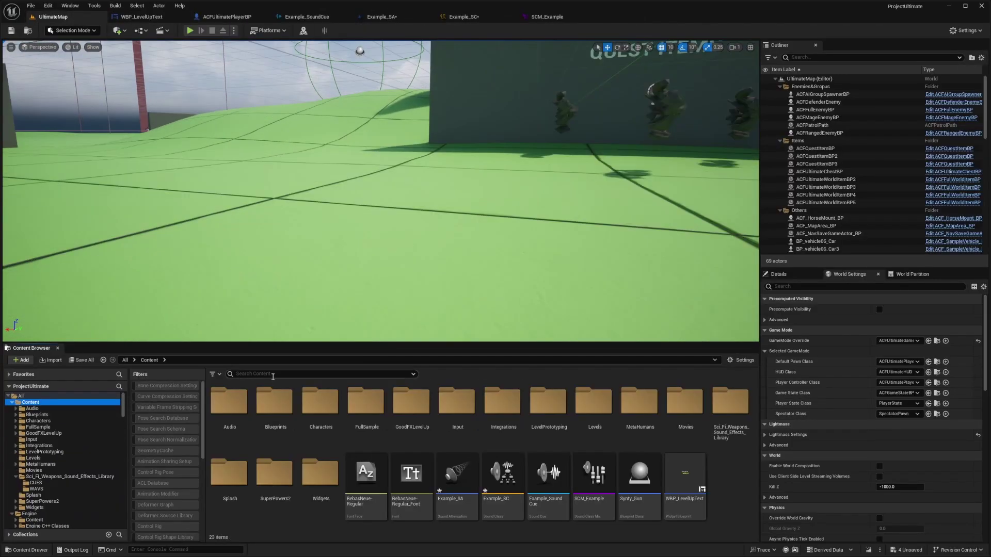
left_click(272, 375)
type("act")
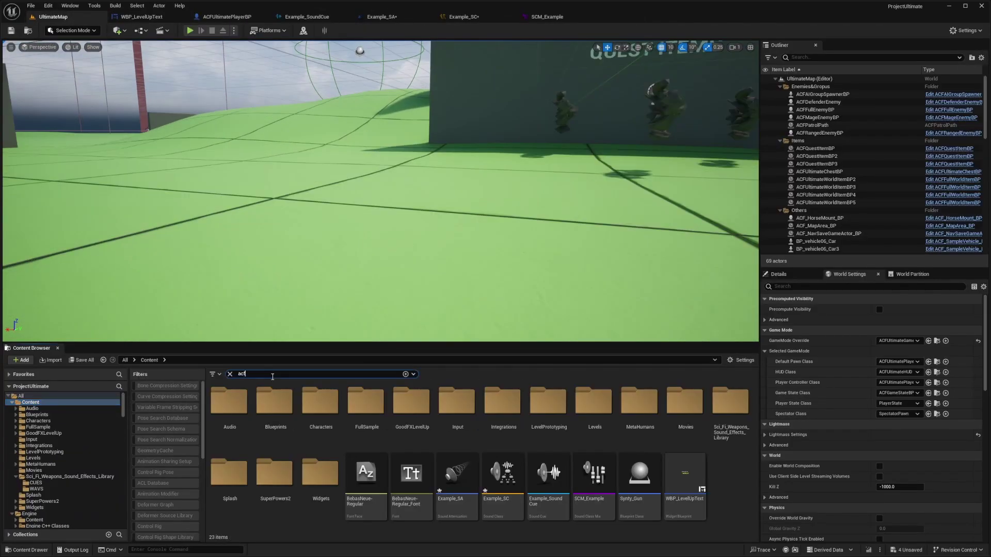
type("sword")
double_click(231, 405)
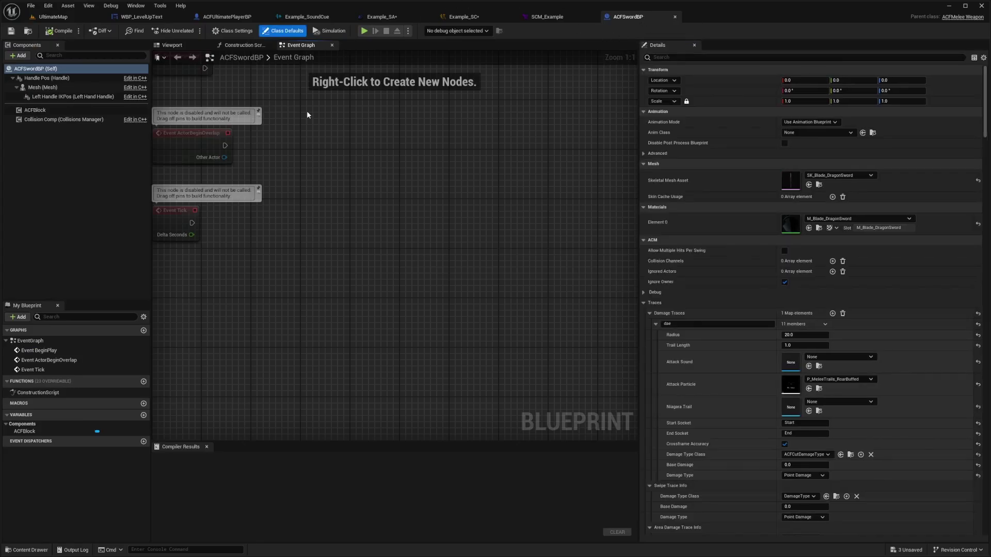
- Set the damage trace's Attack Sound to Example_SoundCue and compile the blueprint
scroll(751, 299, "down", 5)
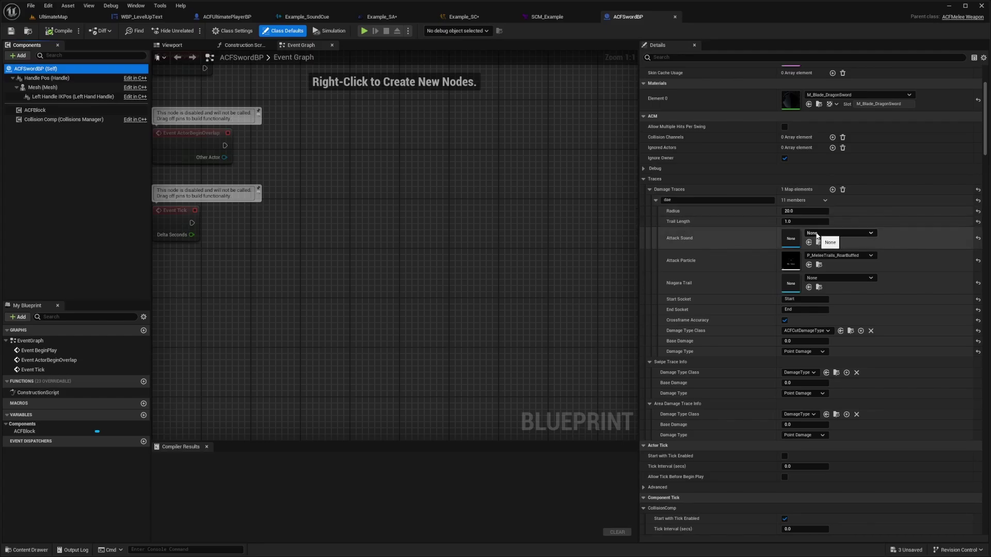
left_click(817, 234)
type("exa")
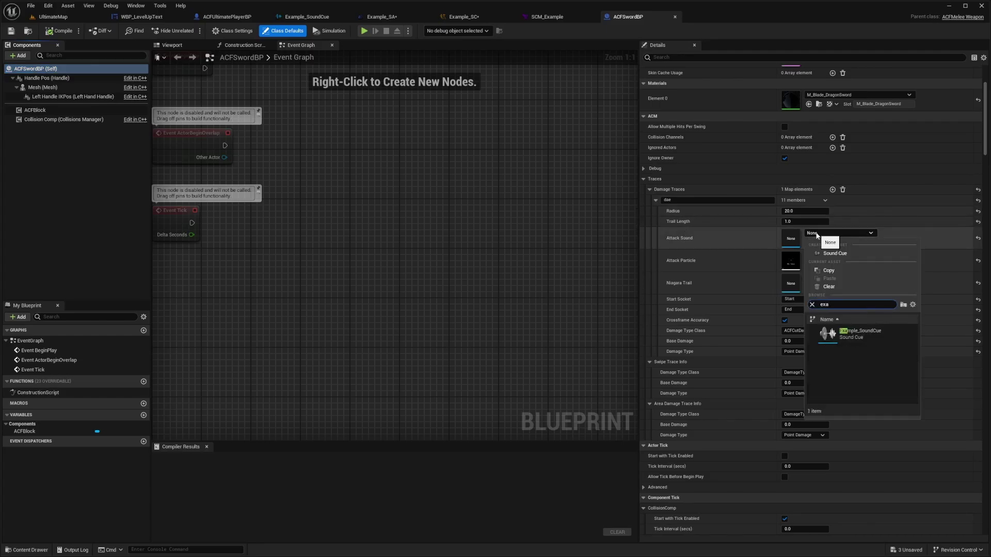
left_click(857, 337)
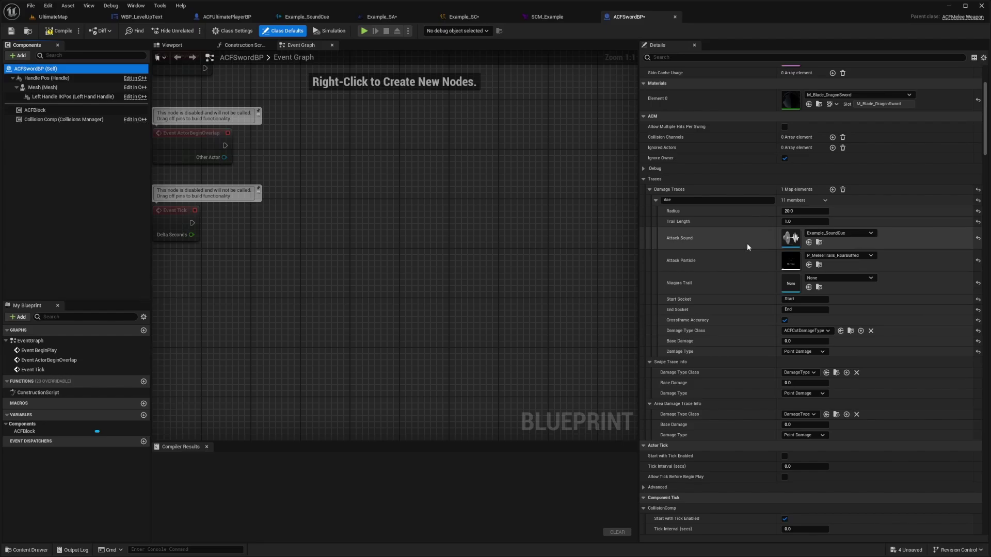
left_click(61, 34)
left_click(62, 31)
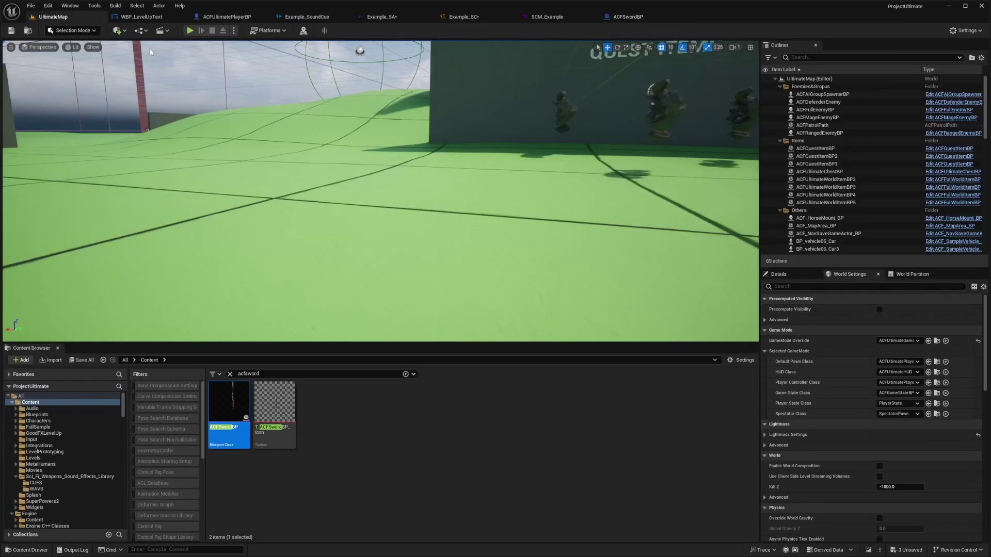
key("F11")
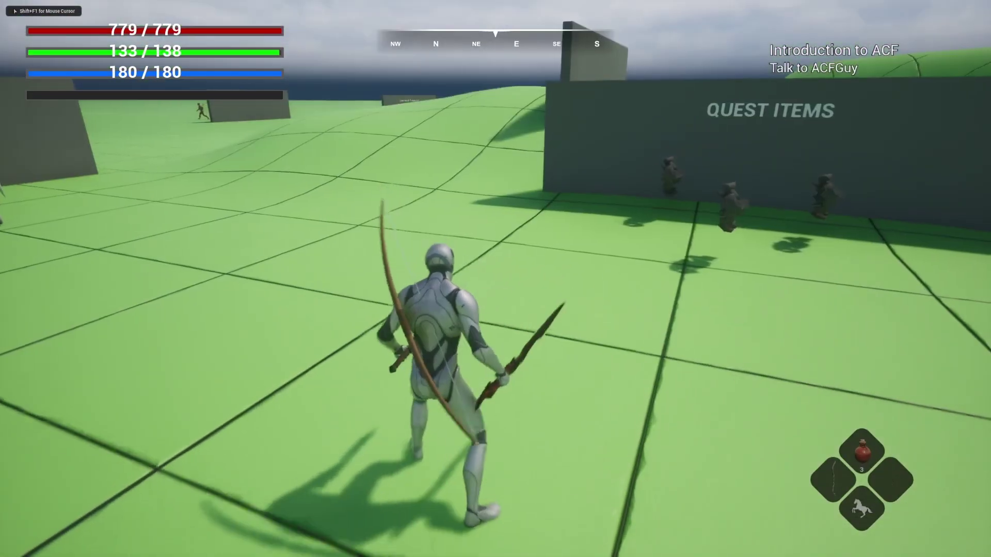
key("w")
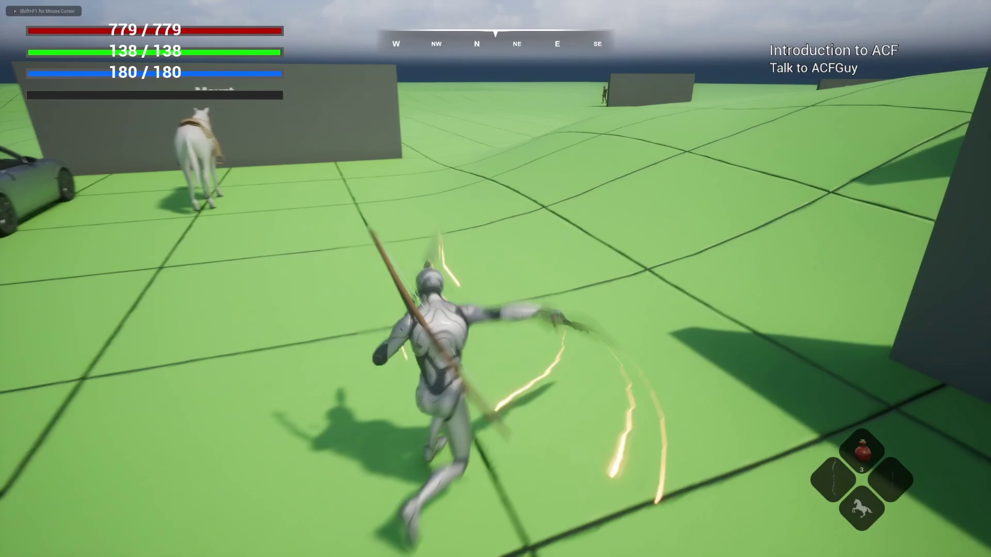
key("w")
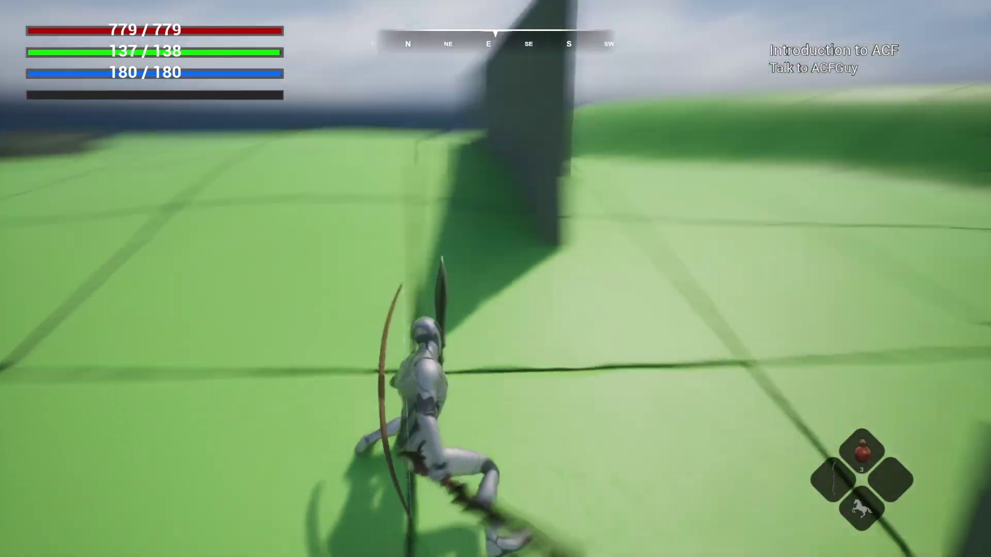
key("w")
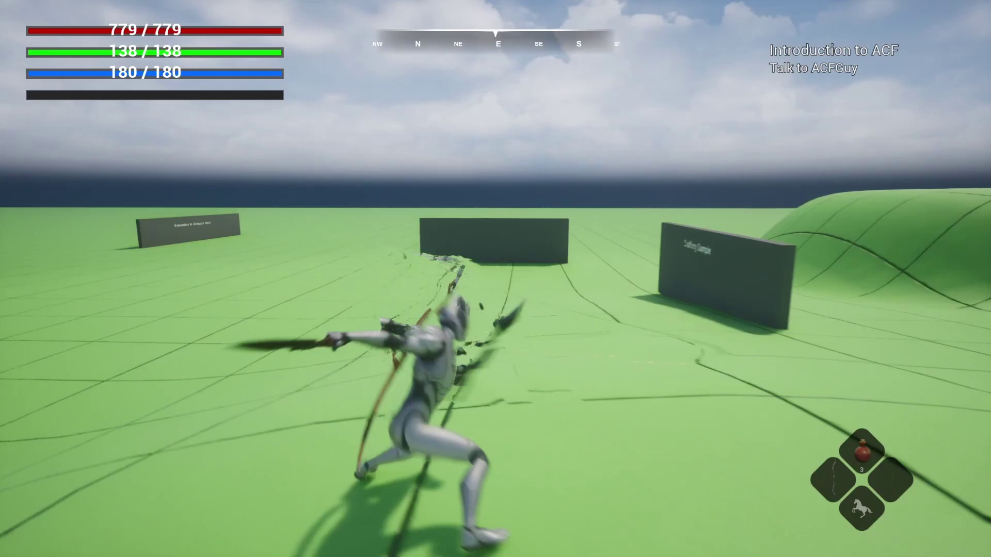
key("Escape")
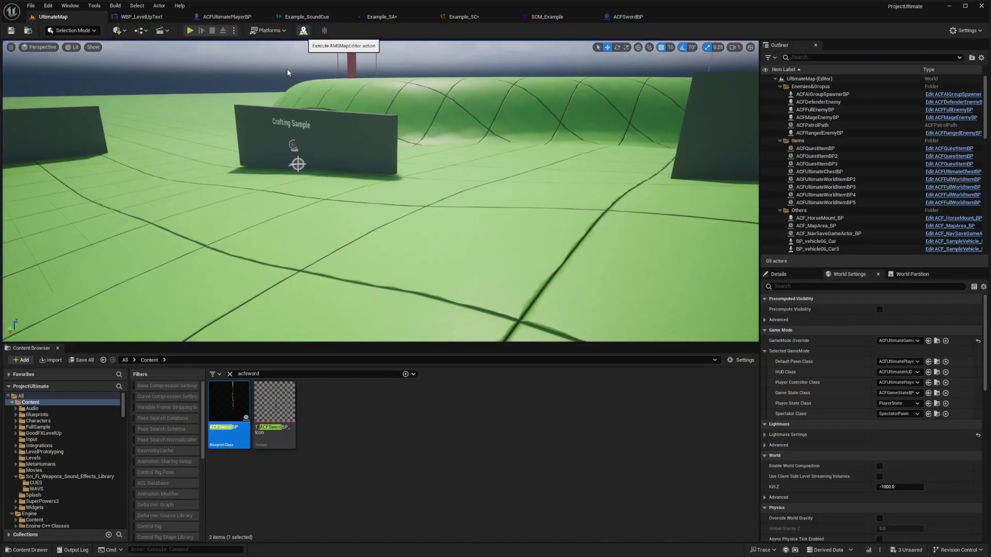
- Open ACFShotgunBP from the Weapons folder and reset its Shooting Effect action sound to None
key("BackSpace")
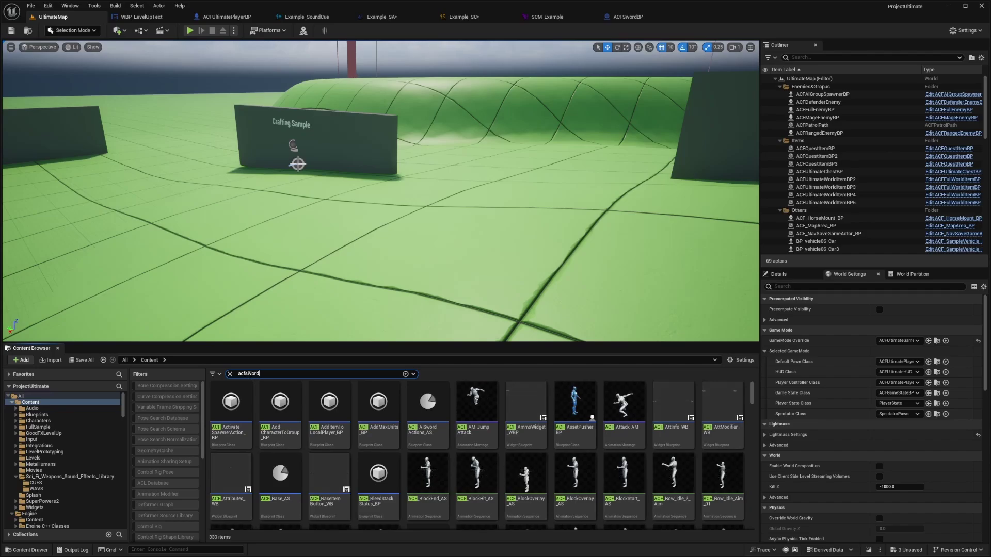
left_click(238, 412)
key("ctrl+b")
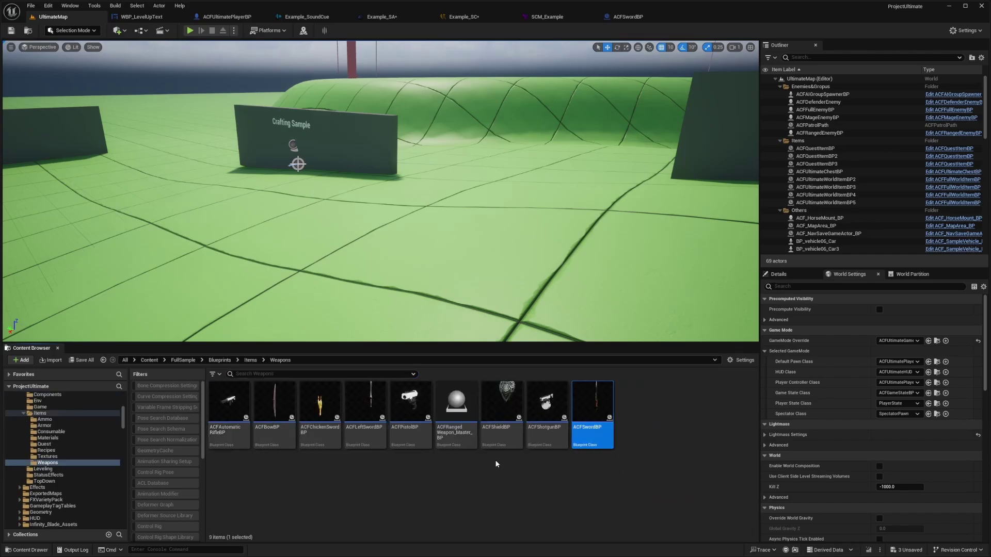
double_click(546, 407)
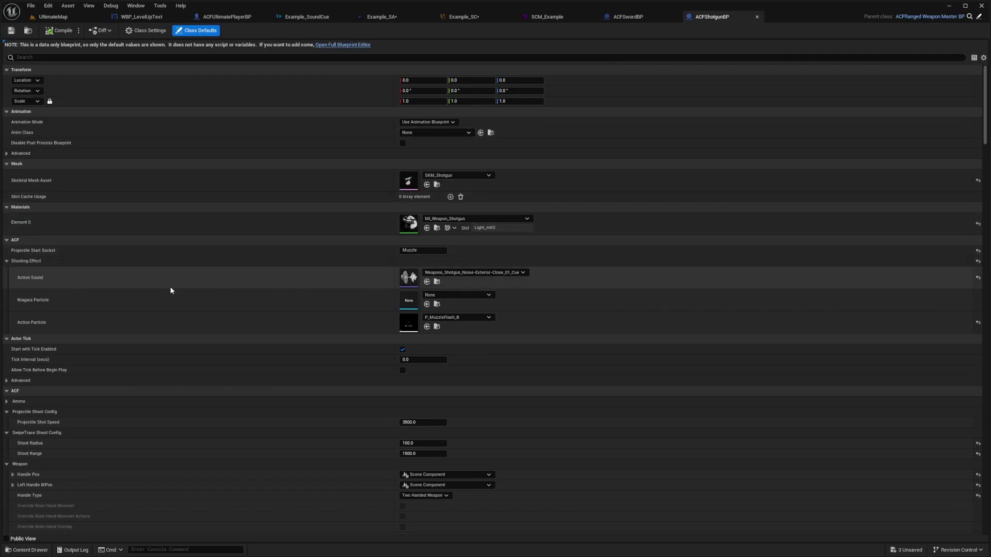
left_click(11, 382)
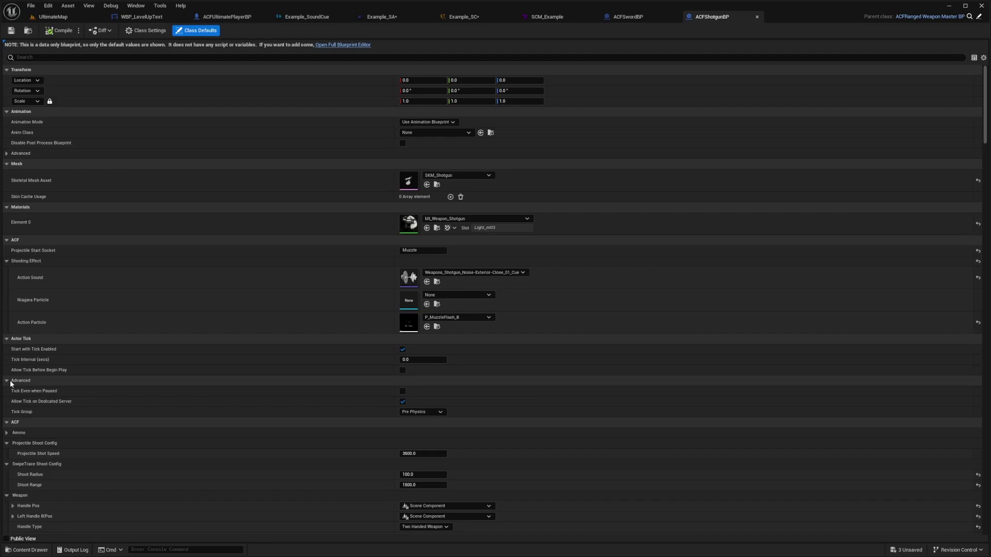
left_click(10, 382)
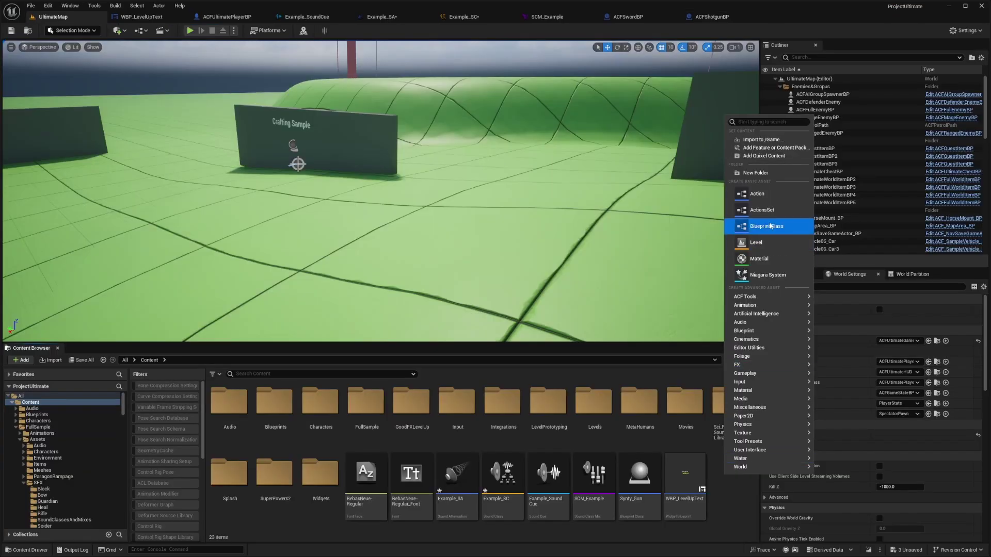
- Create a new Sound Cue named Example_Gun and open it
mouse_move(765, 317)
left_click(846, 389)
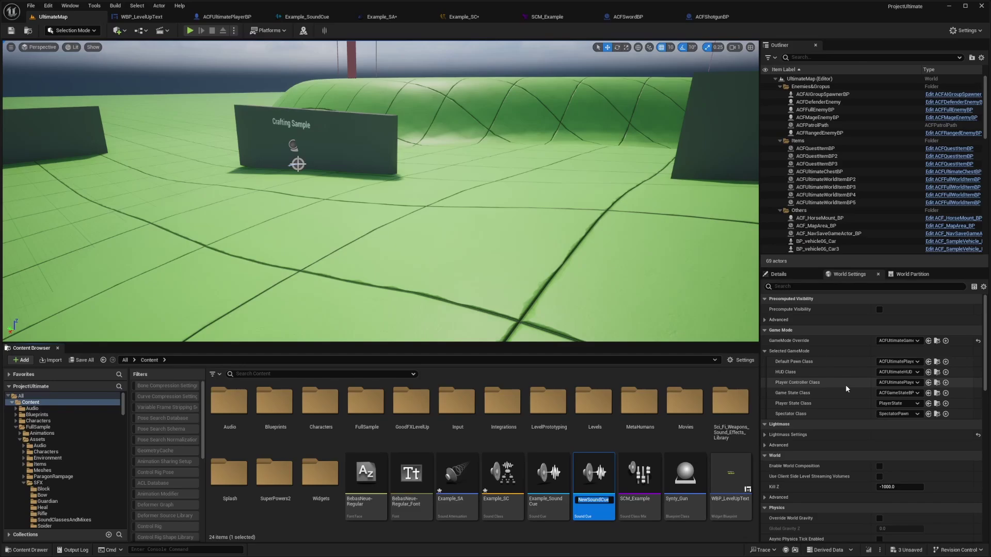
type("Example_Gun")
key("Return")
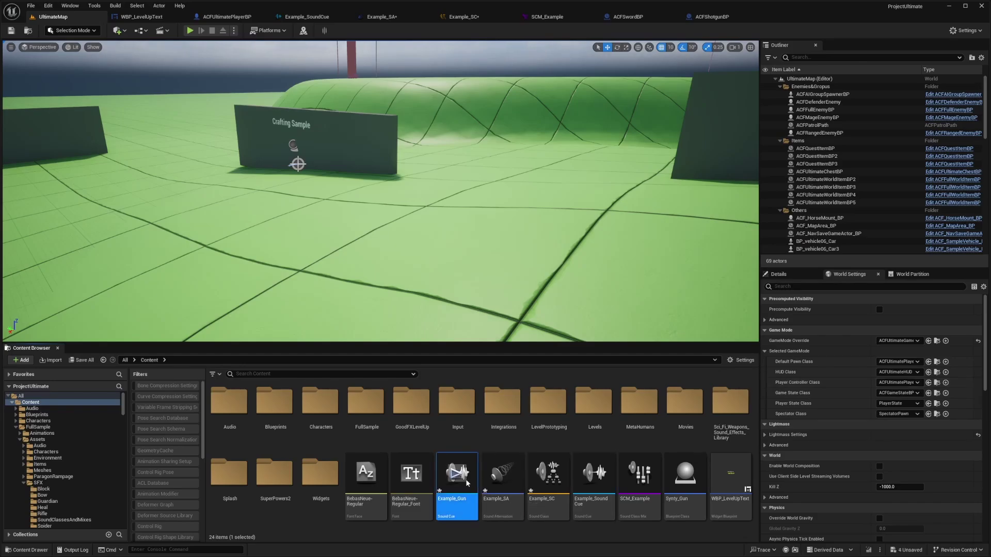
double_click(468, 493)
- Back in the level editor, browse to the Sci_Fi_Weapons_Sound_Effects_Library WAVS folder
left_click(70, 20)
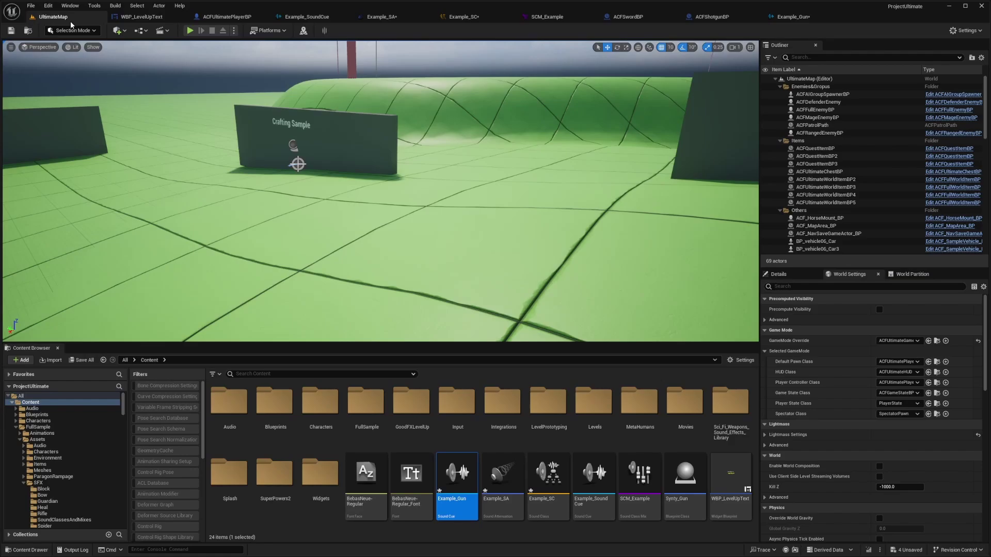
left_click(16, 428)
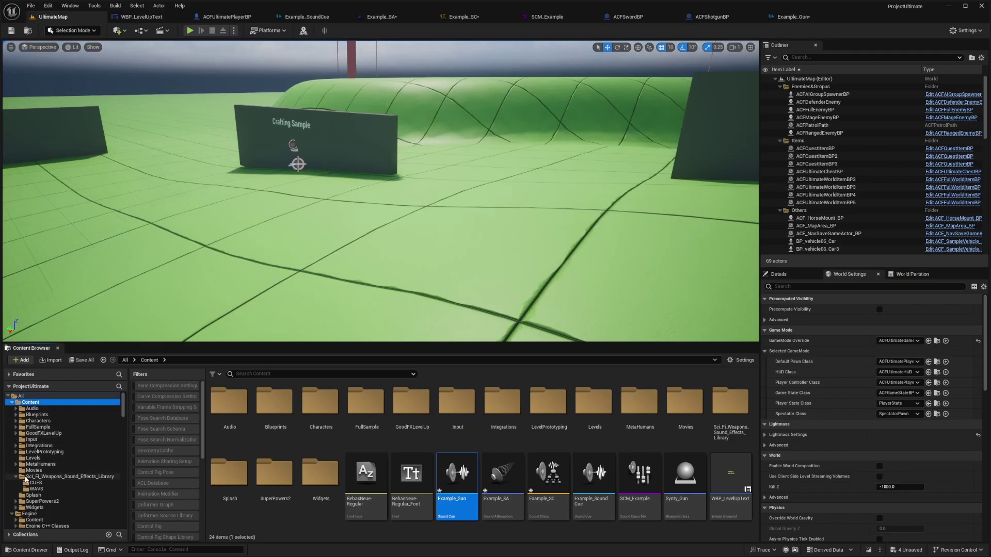
left_click(41, 476)
left_click(36, 483)
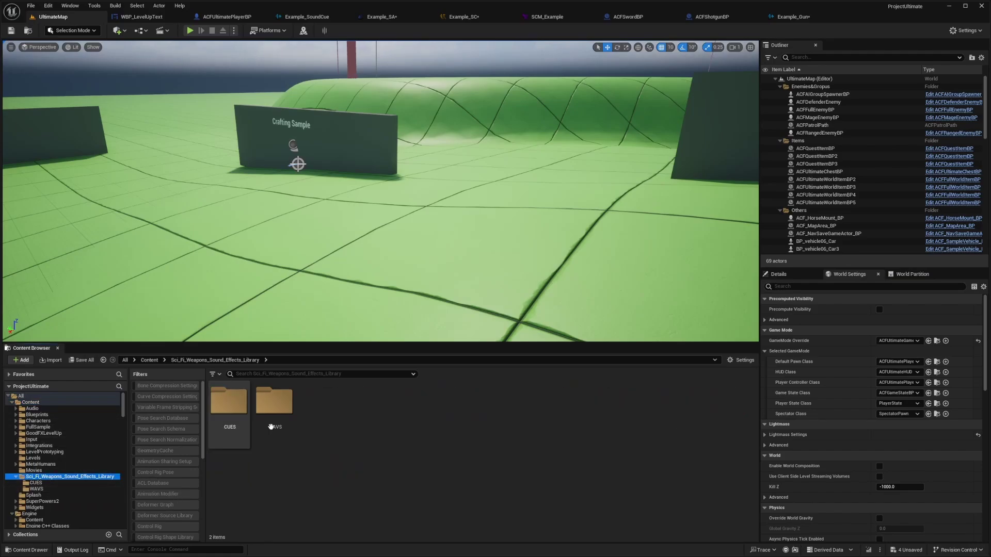
left_click(36, 489)
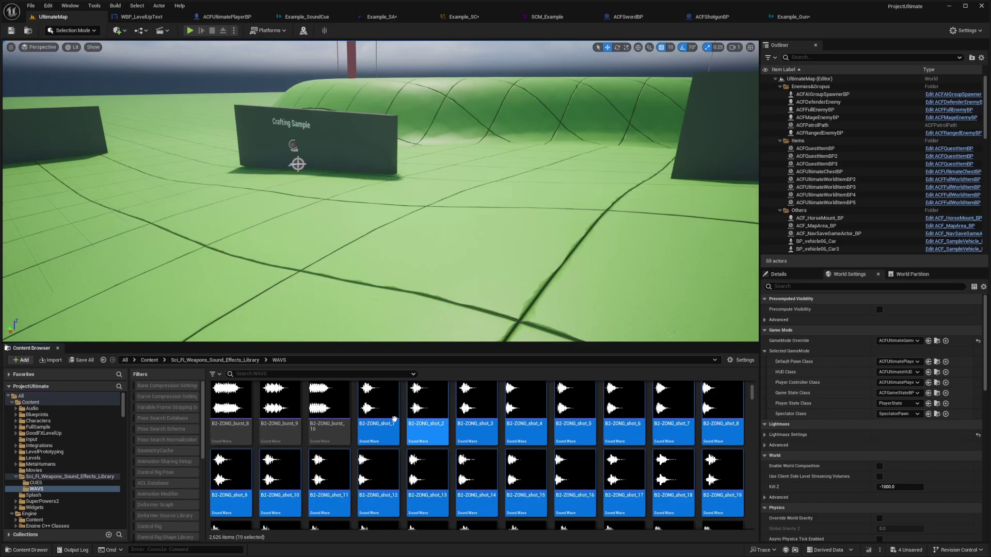
- Bring the 19 B2-ZONG_shot waves into Example_Gun and feed them all into a Random node
left_click_drag(375, 417, 348, 258)
left_click_drag(399, 73, 294, 524)
right_click_drag(428, 306, 403, 292)
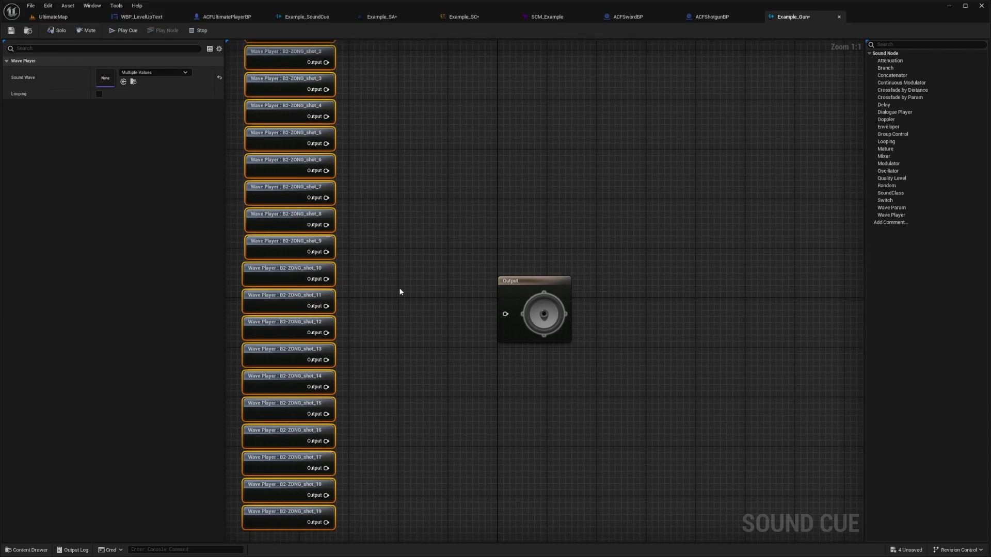
right_click(400, 291)
type("random")
key("Return")
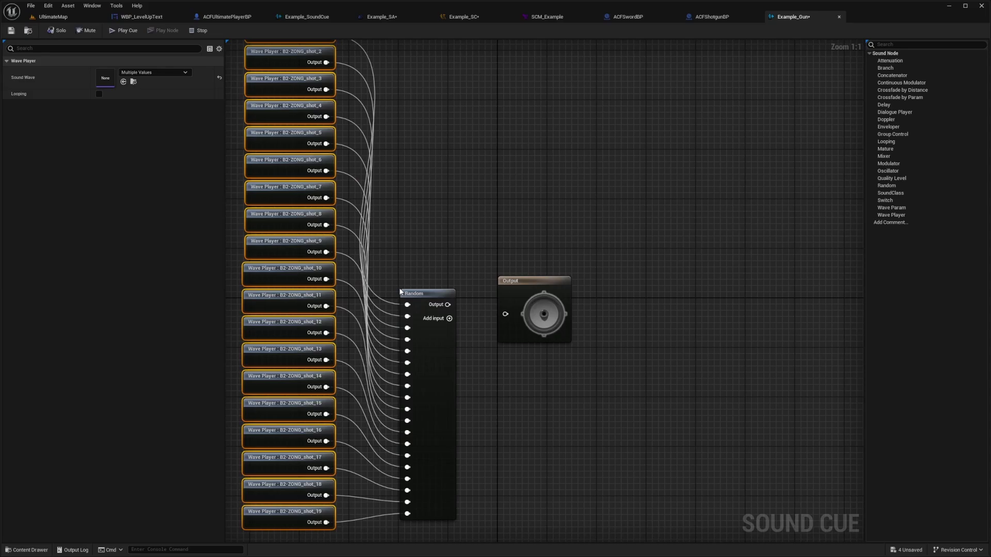
- Add a Modulator after the Random node and wire it into the cue's Output
left_click_drag(420, 290, 406, 255)
left_click_drag(535, 283, 659, 274)
left_click_drag(437, 271, 474, 269)
type("modu")
key("Return")
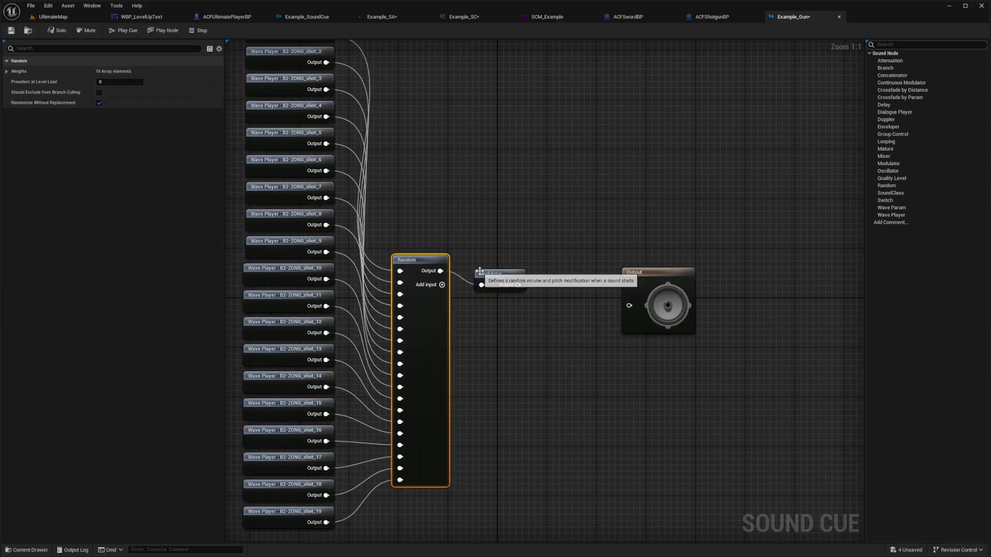
left_click(509, 274)
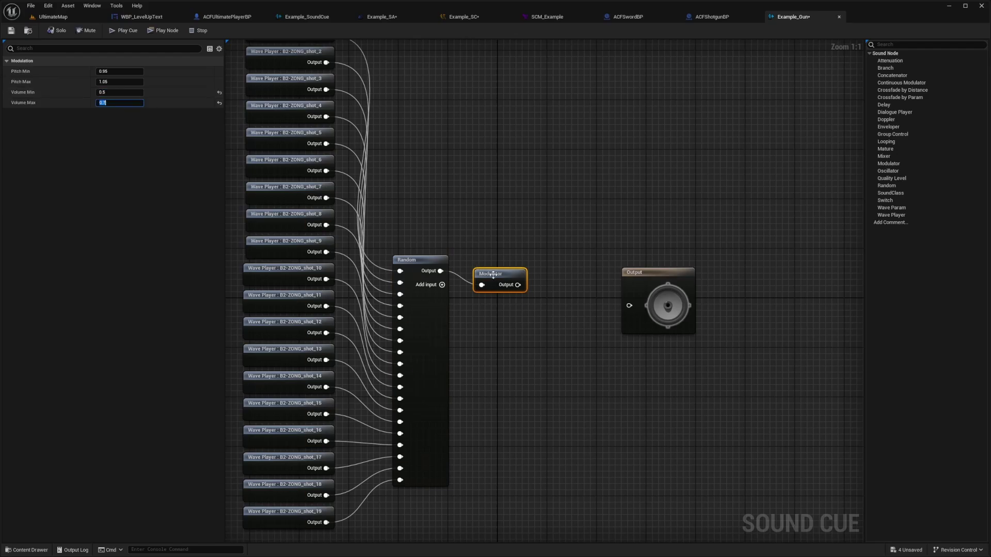
left_click_drag(517, 285, 629, 305)
- Give Example_Gun the Example_SC sound class and Example_SA attenuation, saving the cue and sound class
left_click(604, 227)
key("ctrl+s")
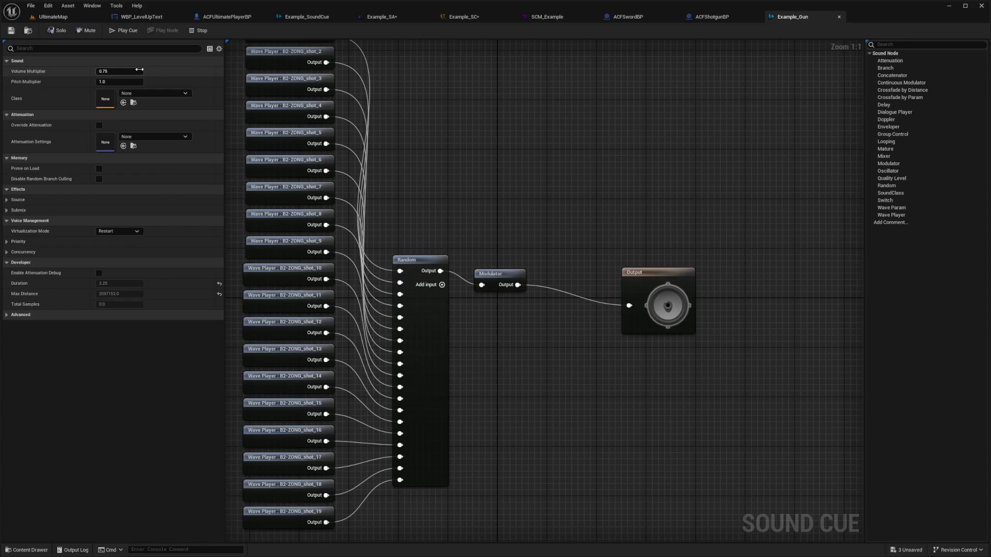
left_click(136, 94)
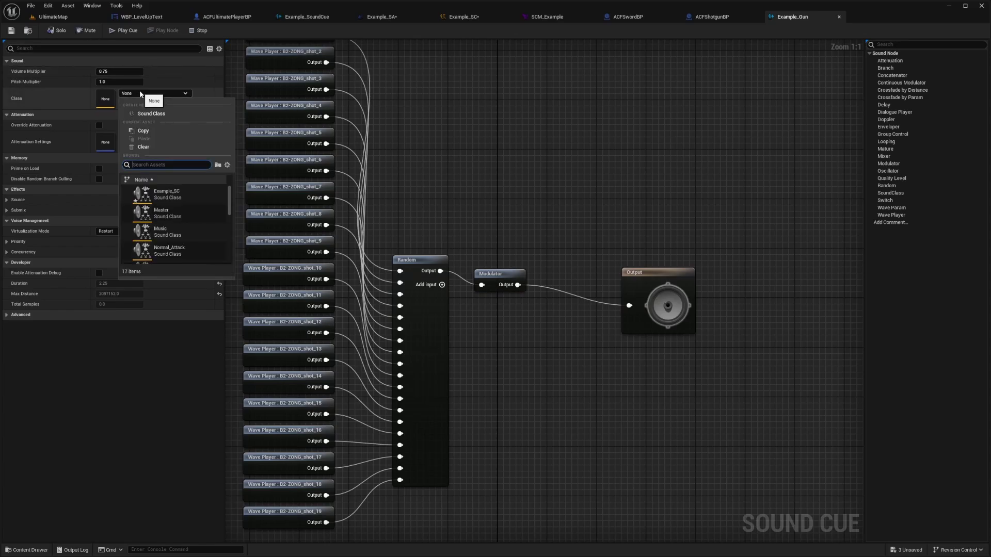
type("exa")
left_click(173, 197)
left_click(143, 138)
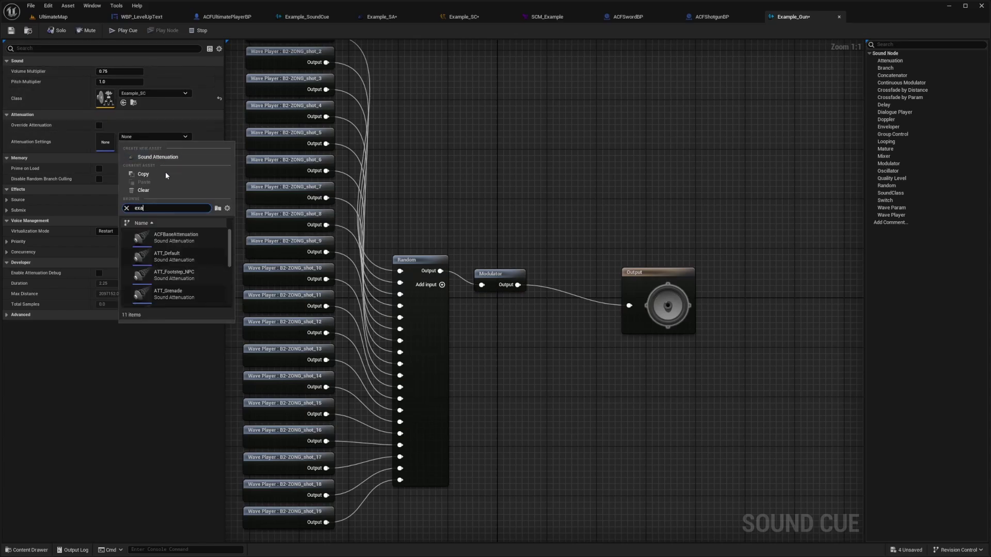
type("exam")
left_click(166, 237)
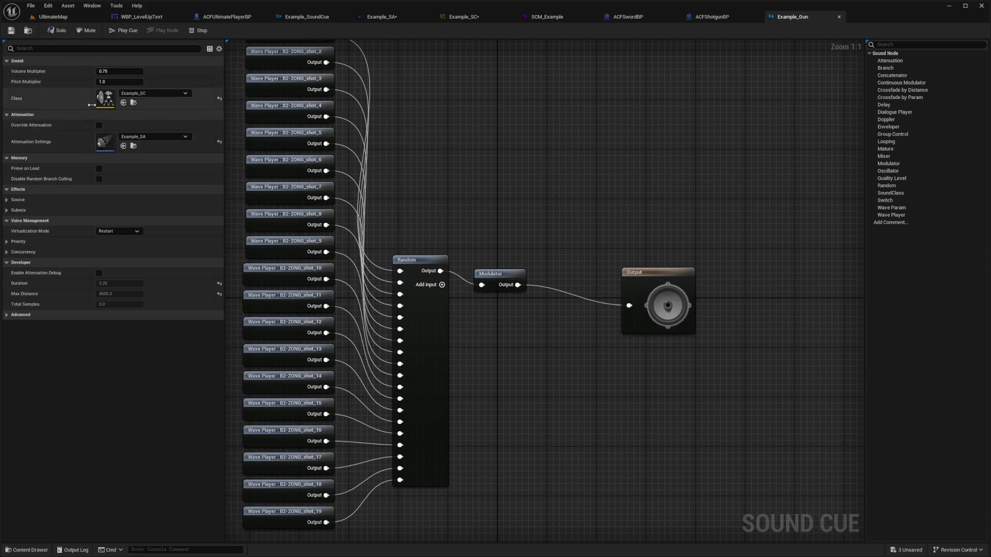
double_click(105, 99)
left_click(11, 31)
left_click(792, 17)
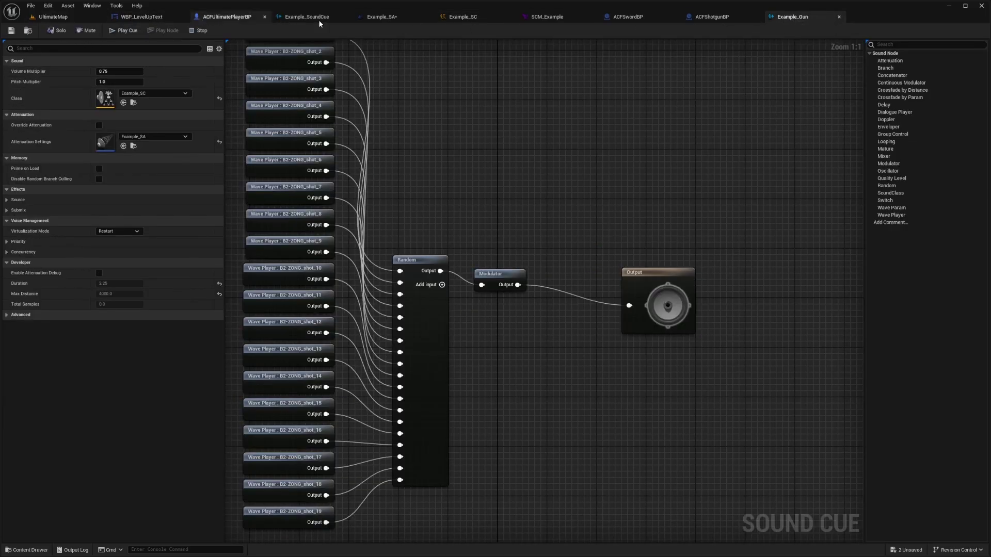
- Set ACFShotgunBP's Action Sound to Example_Gun in its Class Defaults
left_click(713, 17)
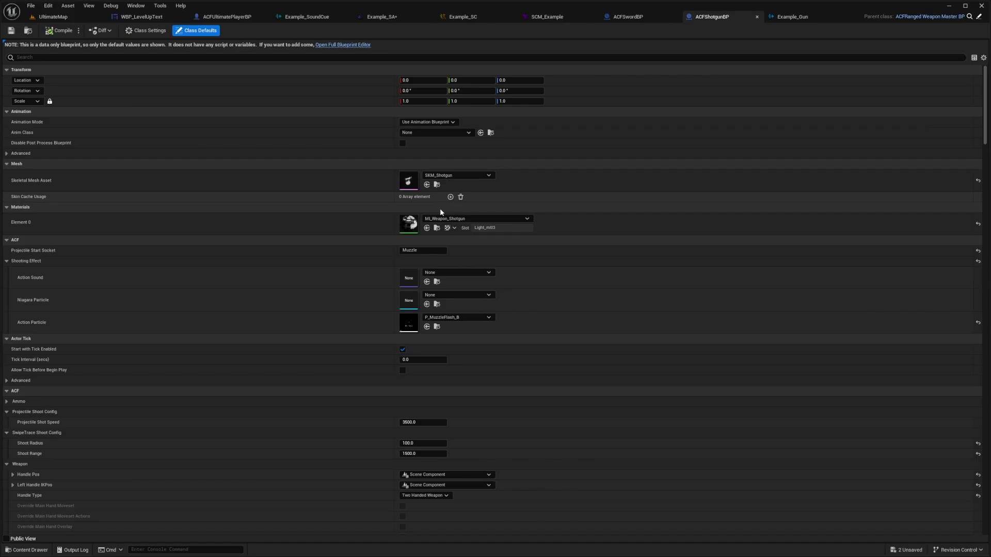
left_click(433, 274)
type("exa")
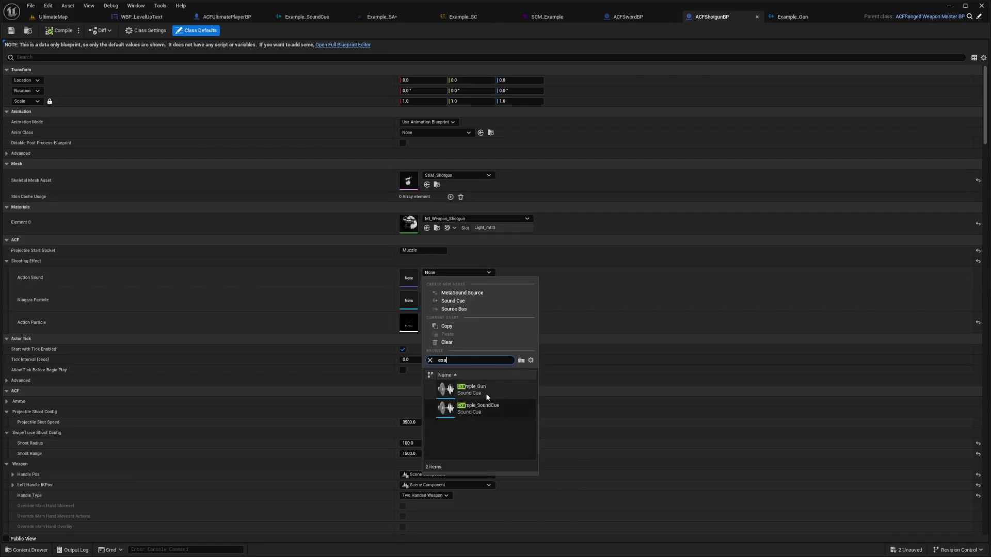
left_click(480, 390)
left_click(53, 17)
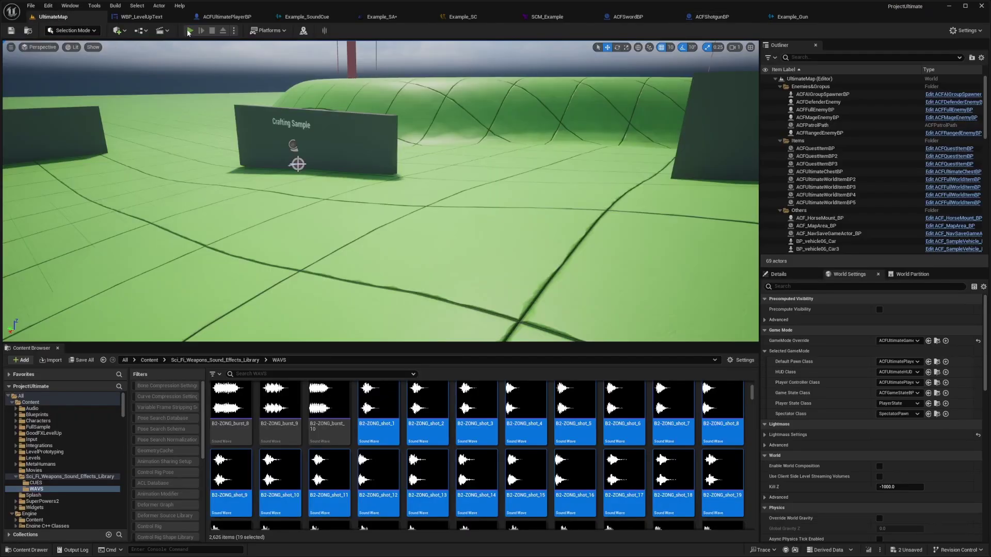
- Start play mode, equip the Shotgun from the inventory, draw it and aim
left_click(189, 30)
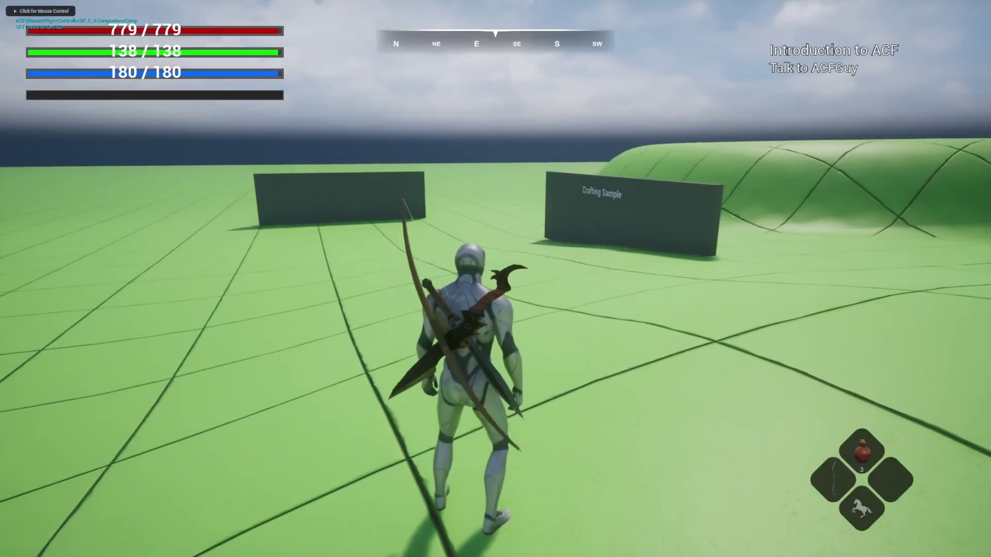
key("Tab")
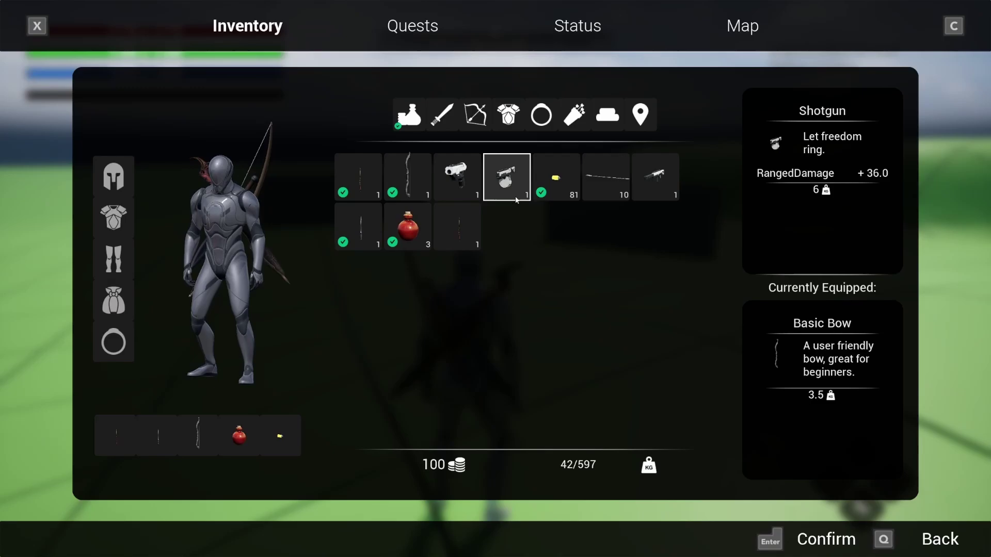
left_click(516, 200)
key("q")
key("2")
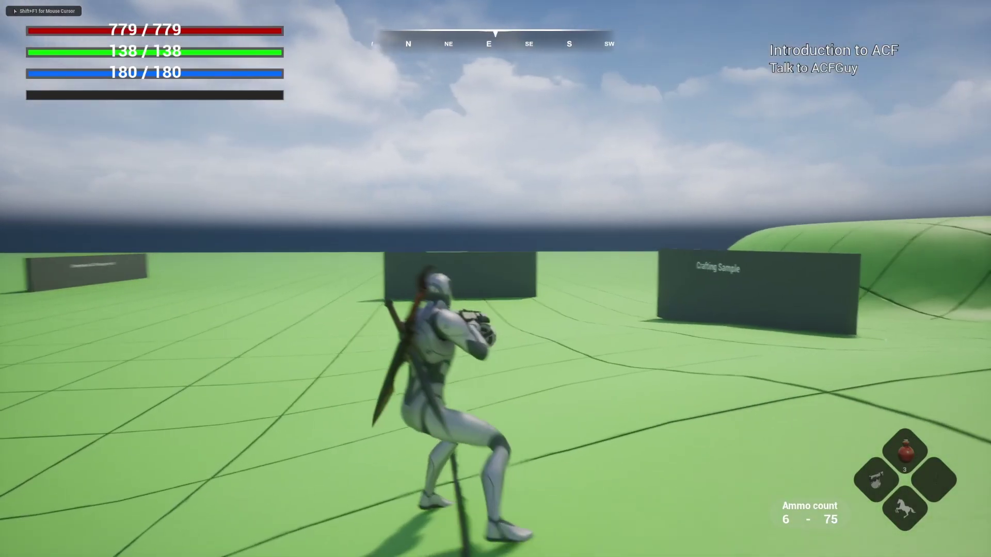
right_click(496, 279)
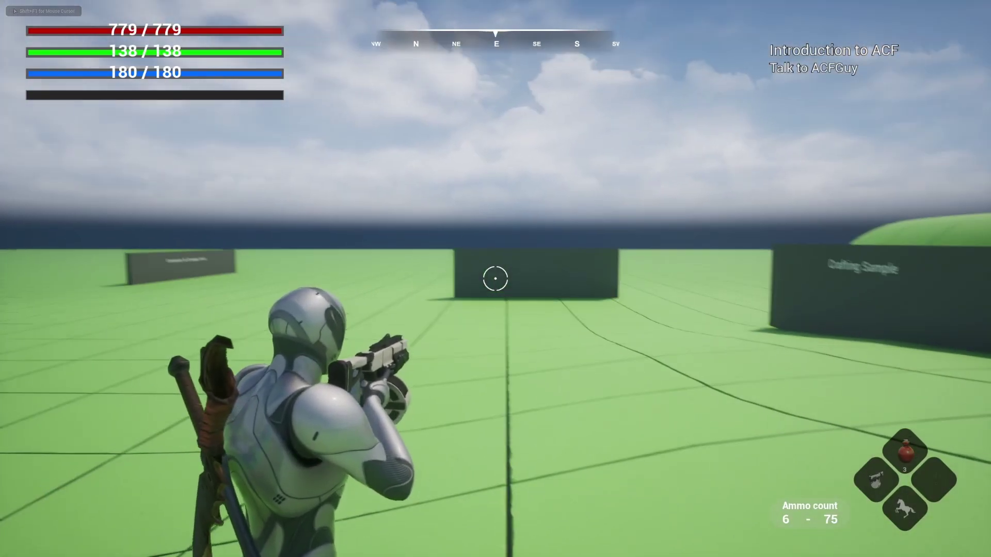
- Fire repeated shotgun shots at the wall and the approaching enemy
left_click(496, 278)
key("w")
left_click(495, 278)
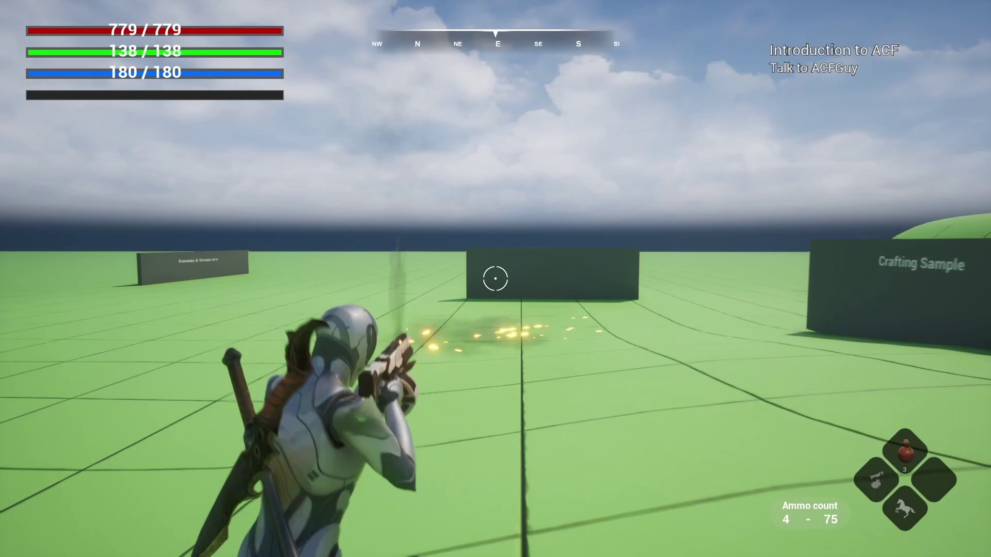
left_click(495, 279)
left_click(495, 279)
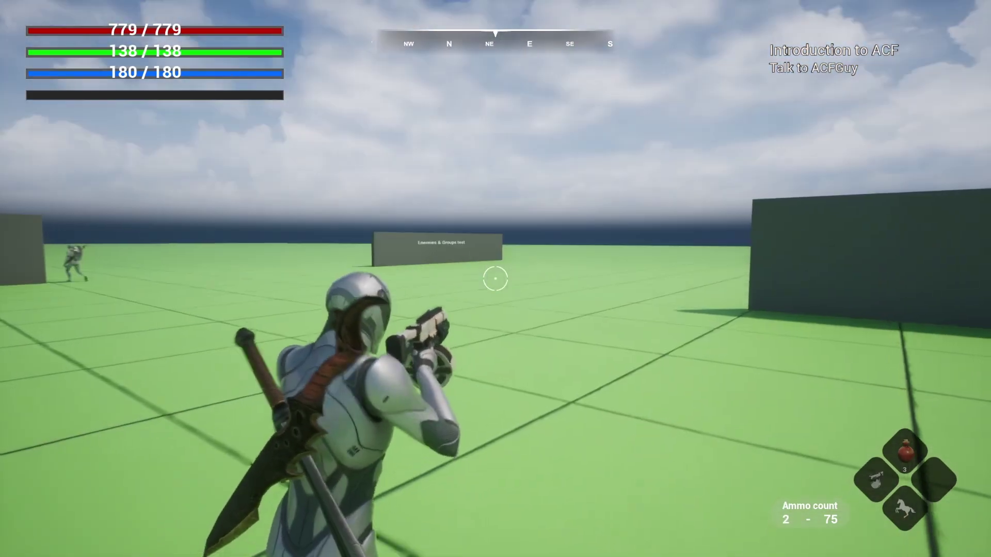
left_click(496, 279)
left_click(496, 279)
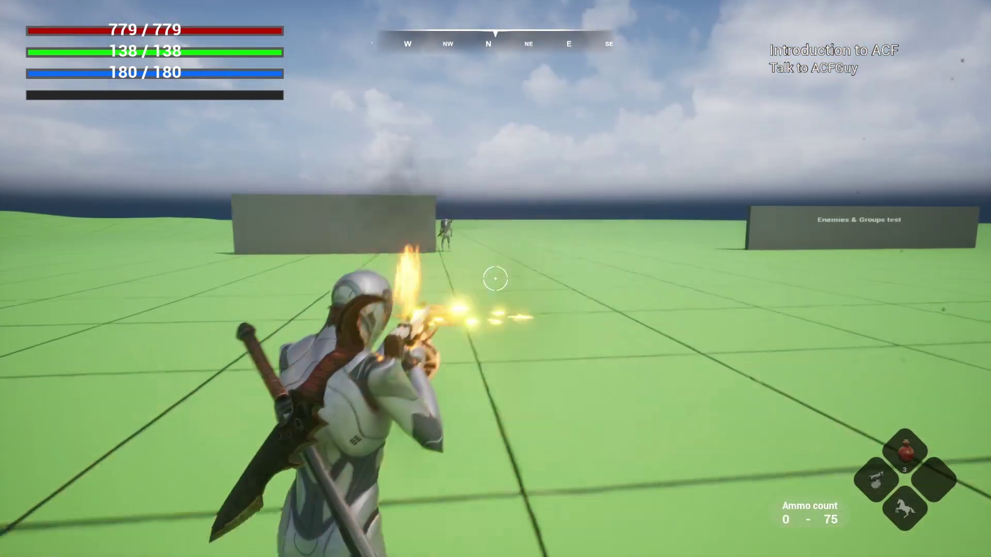
left_click(496, 279)
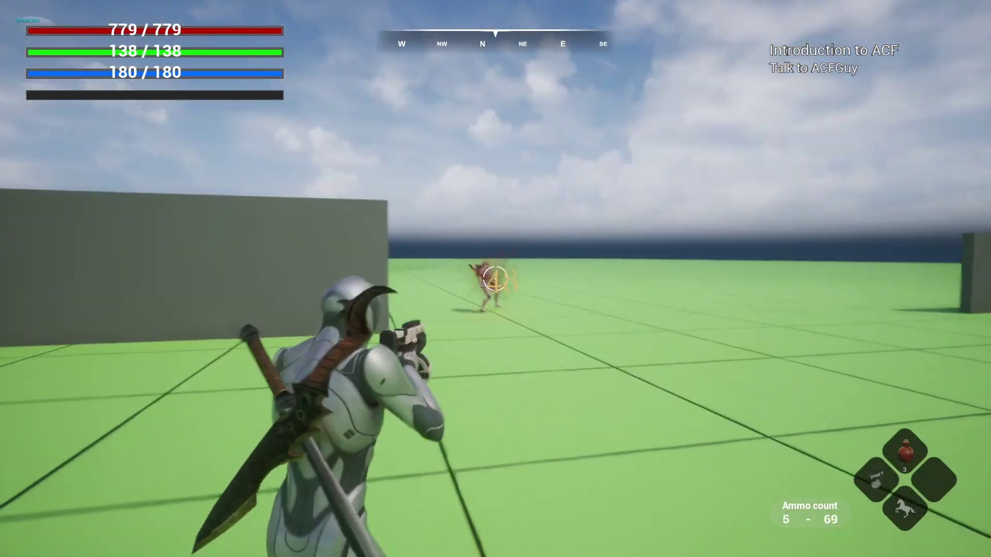
left_click(495, 279)
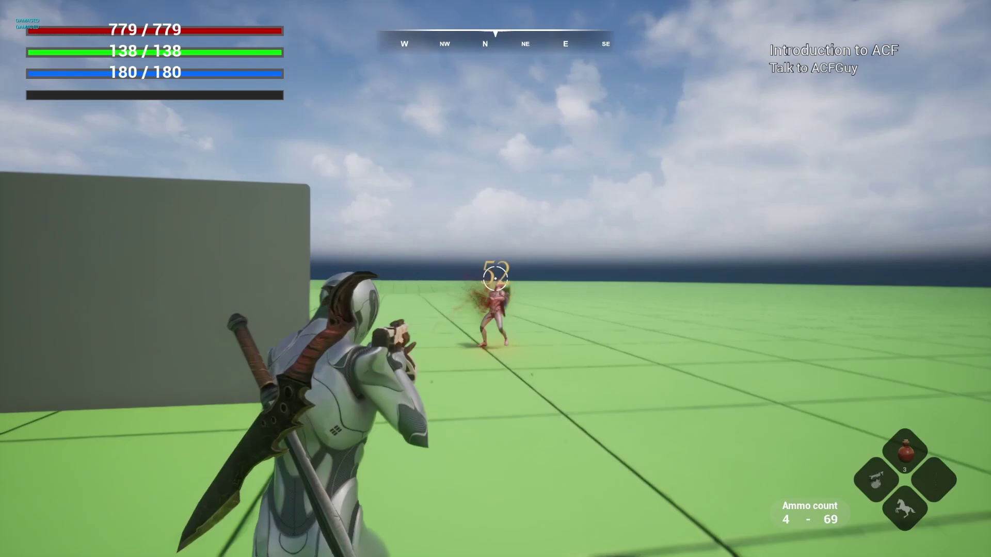
left_click(495, 278)
left_click(495, 278)
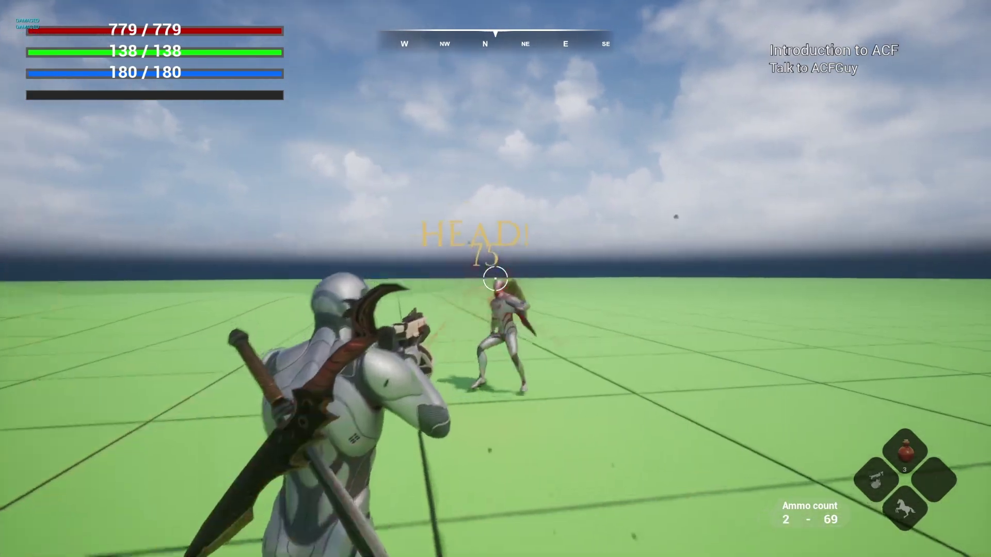
left_click(495, 278)
left_click(495, 278)
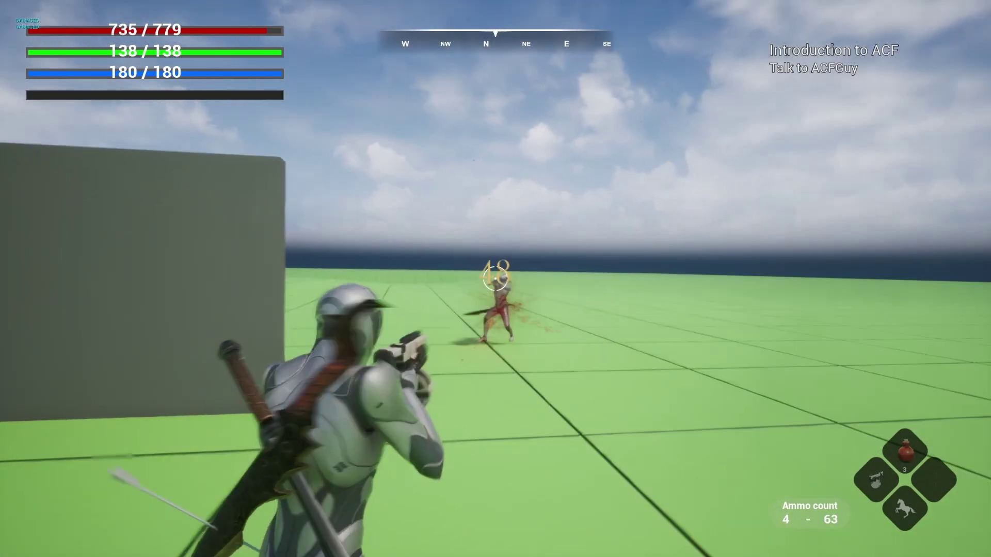
- Move around the wall, shoot at the archers, reload, dodge, aim again and jump
key("a")
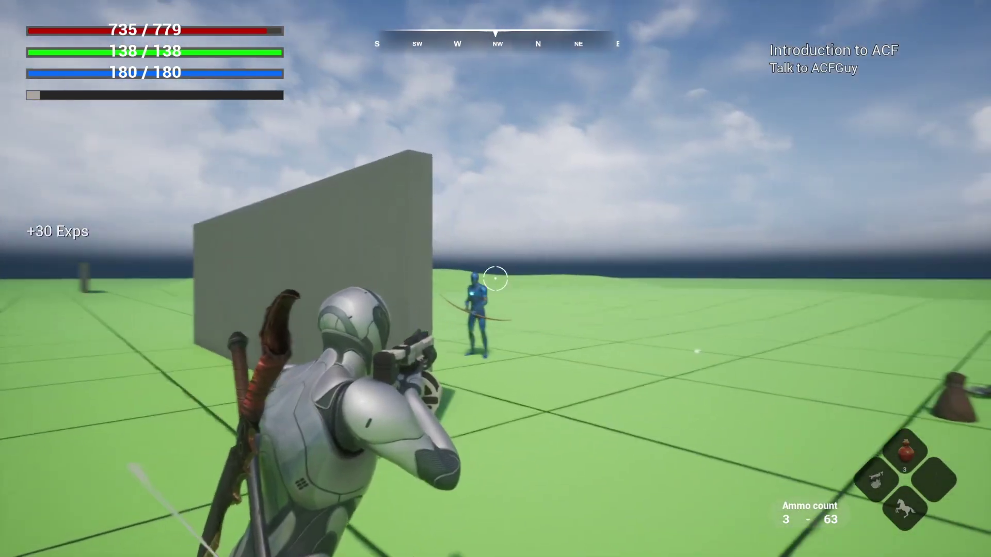
key("w")
left_click(496, 279)
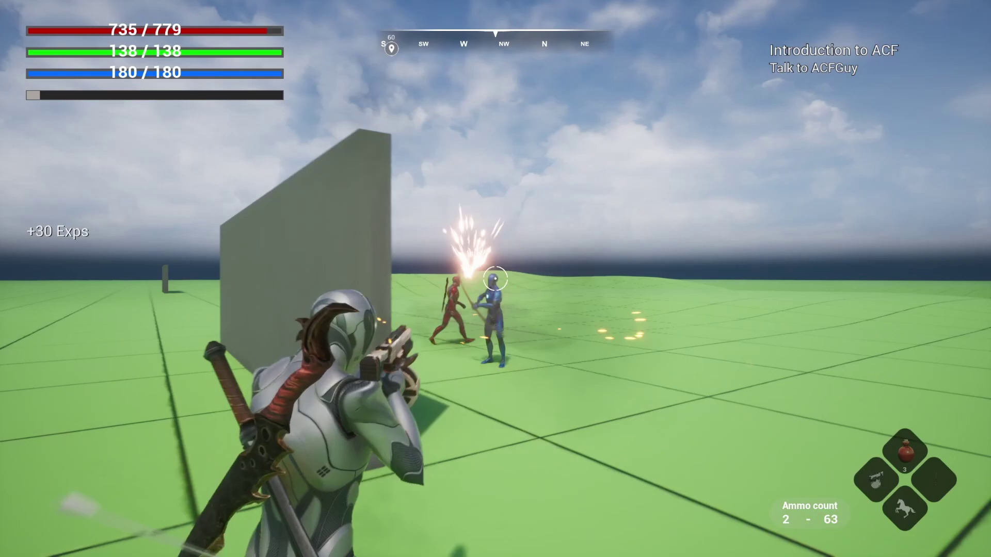
left_click(495, 279)
key("r")
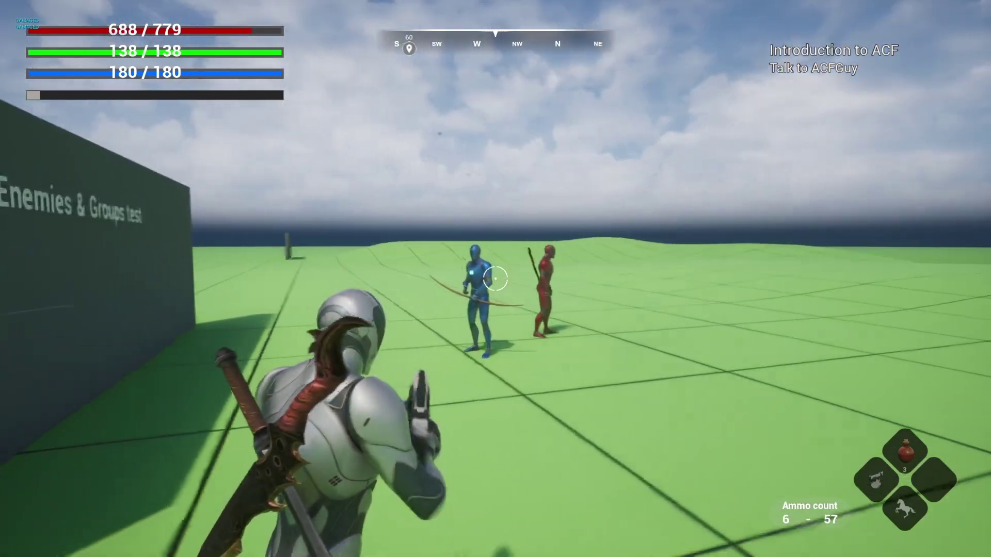
key("w")
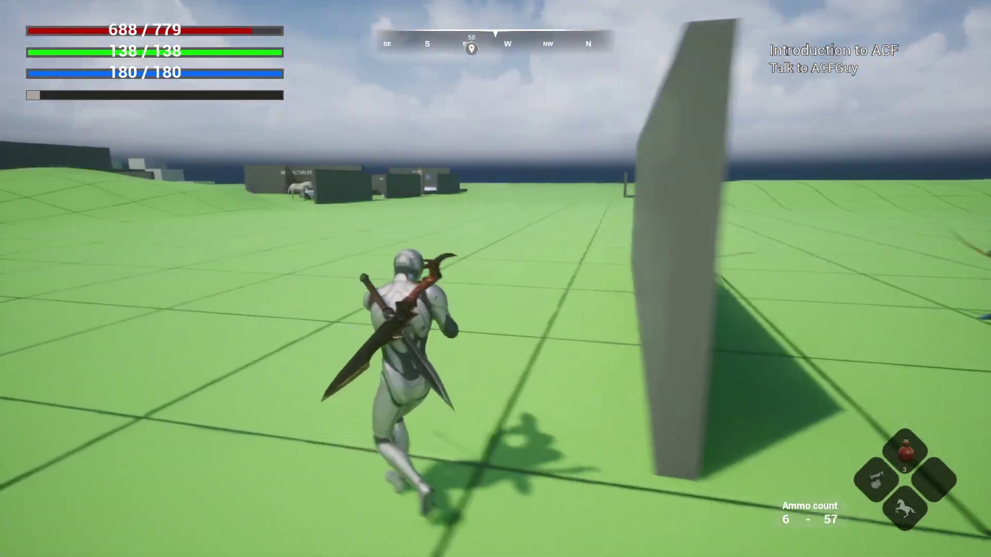
key("w")
key("space")
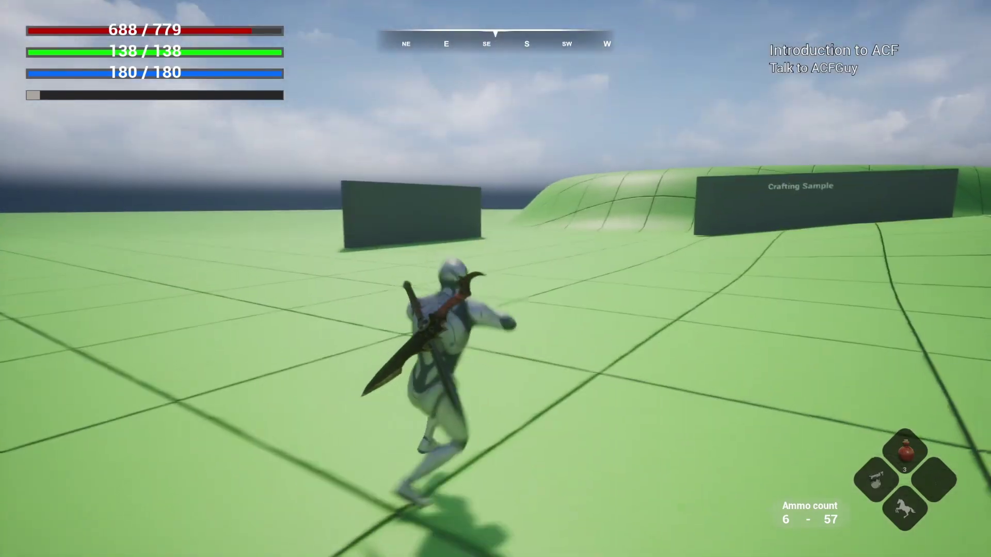
right_click(496, 279)
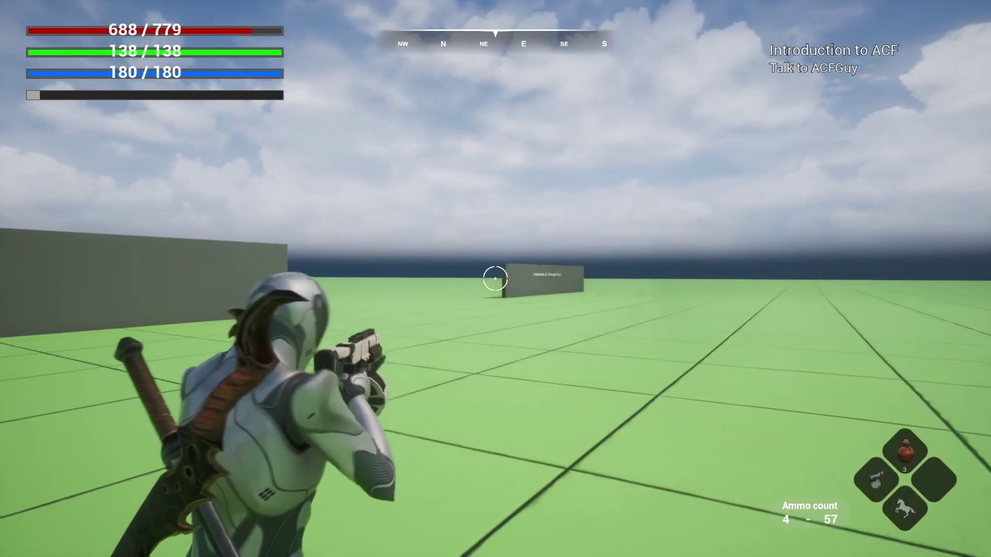
key("w")
key("space")
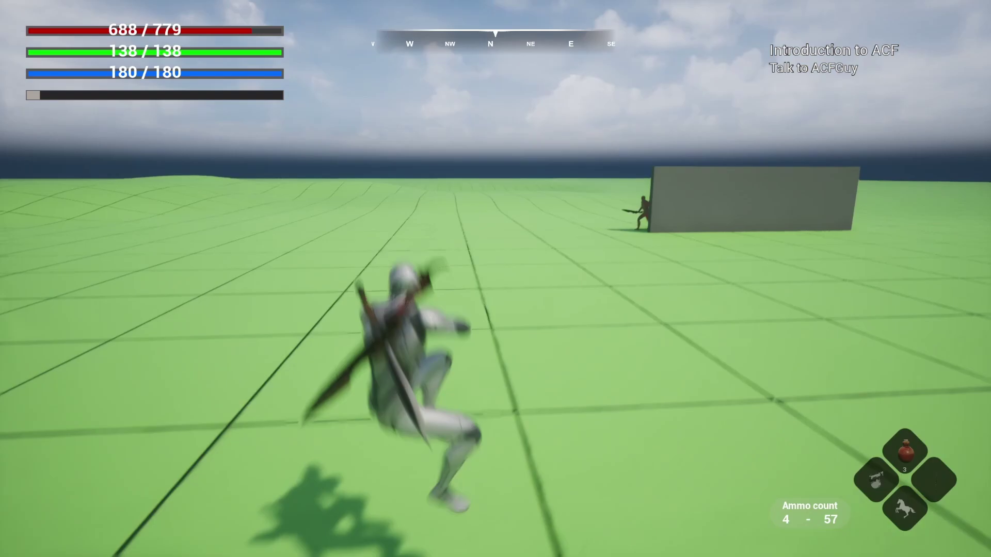